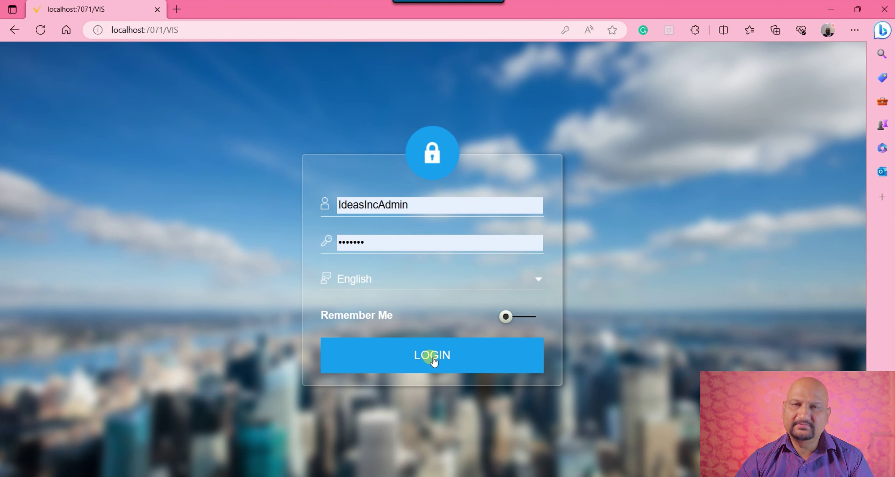
# Log in with the prefilled credentials and open the Payment Form by searching for "payment form".
pyautogui.click(432, 355)
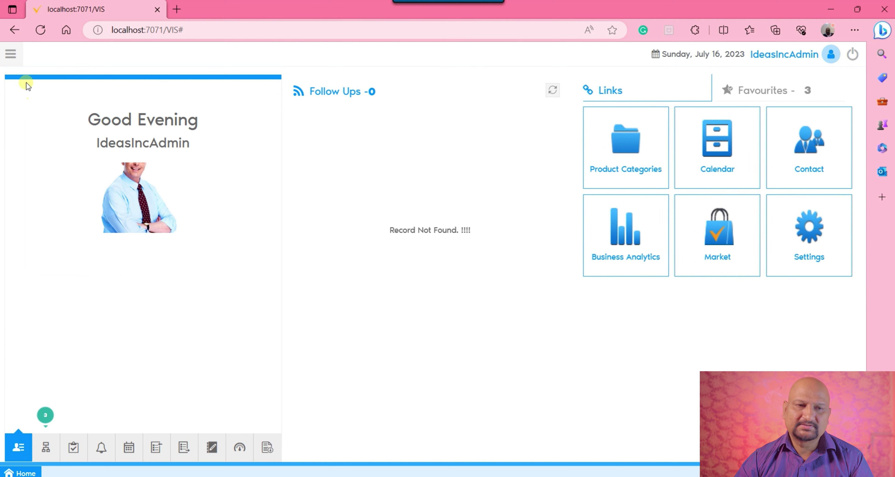
pyautogui.click(13, 55)
pyautogui.write('paymen')
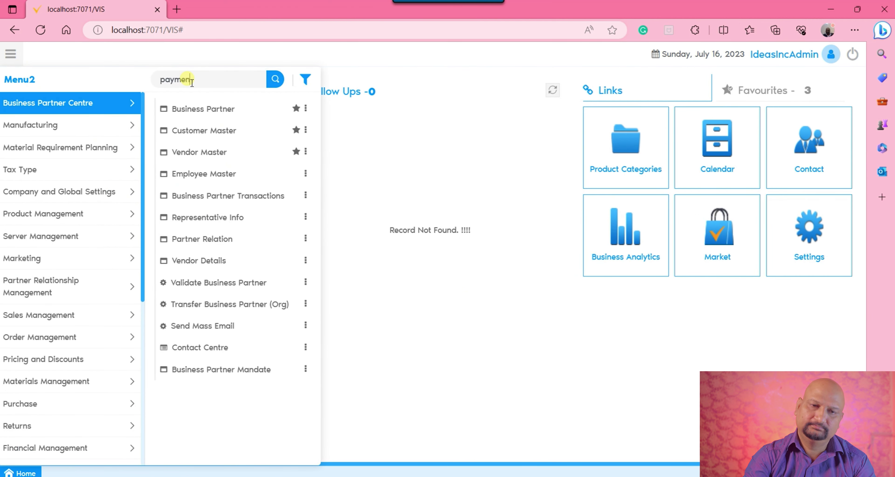
pyautogui.write('t form')
pyautogui.press('Return')
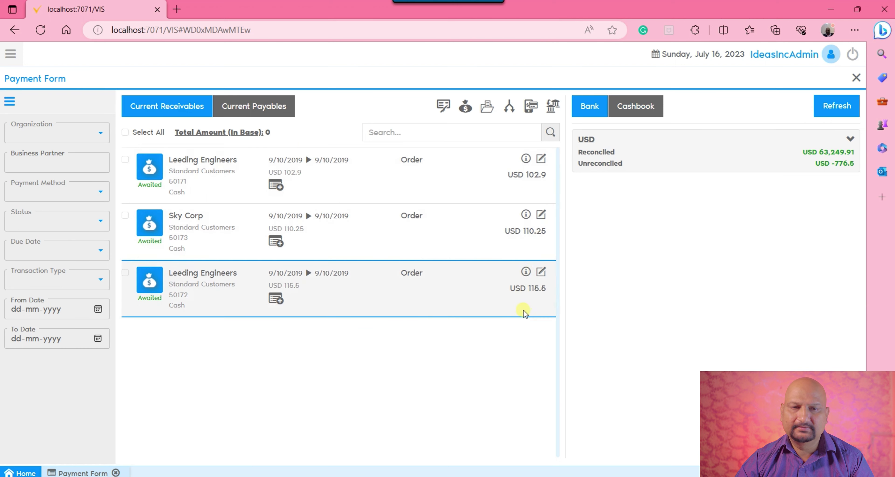
# Show the current payables and select the Wentworth Engineers invoice of USD 250.
pyautogui.click(255, 105)
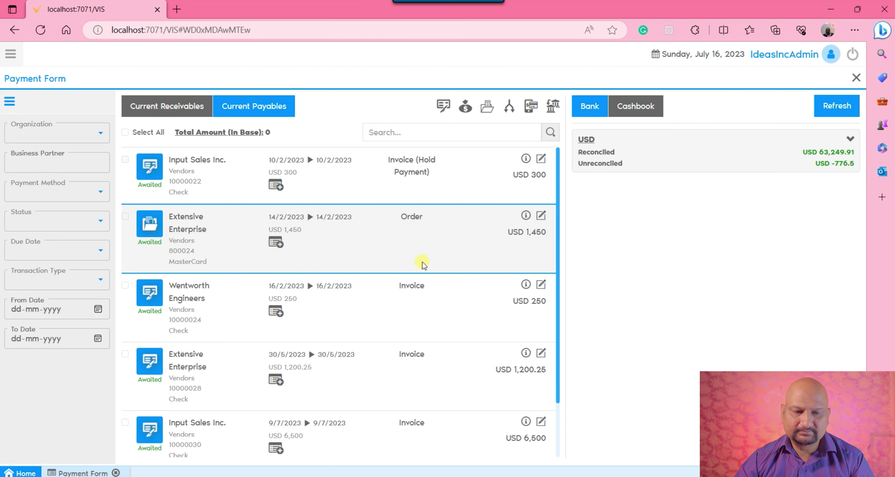
pyautogui.scroll(-2, 438, 283)
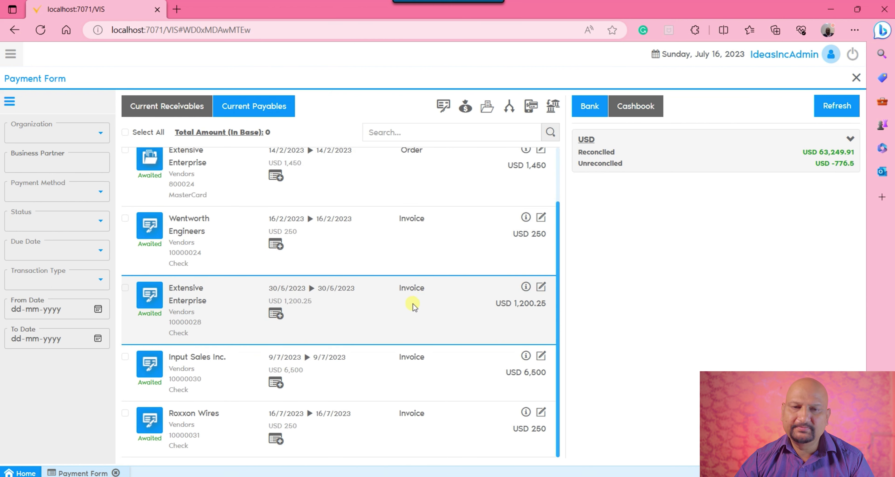
pyautogui.scroll(2, 411, 307)
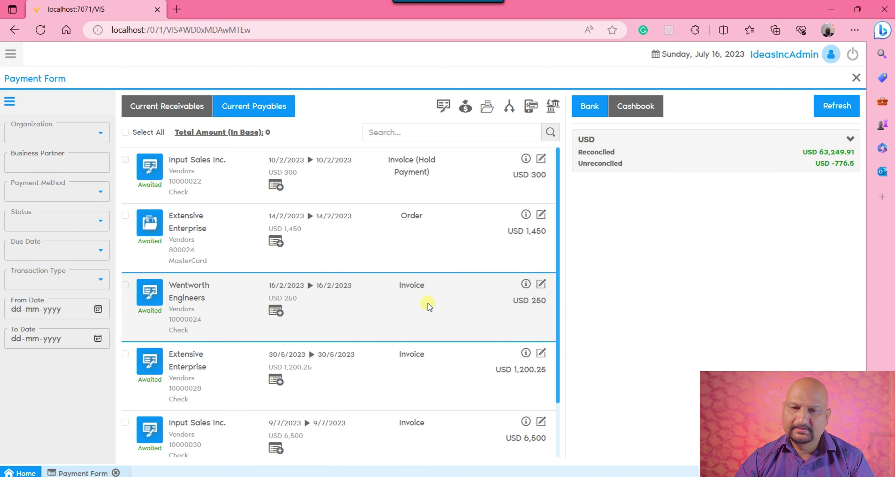
pyautogui.click(382, 134)
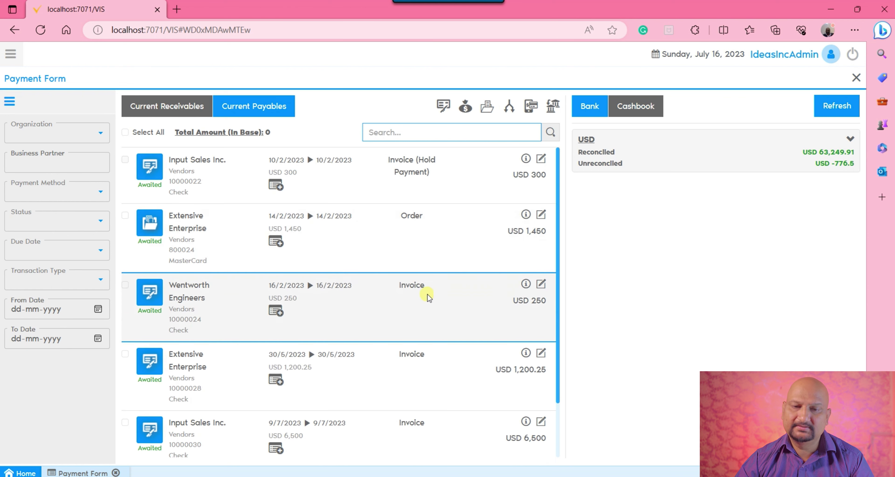
pyautogui.click(382, 310)
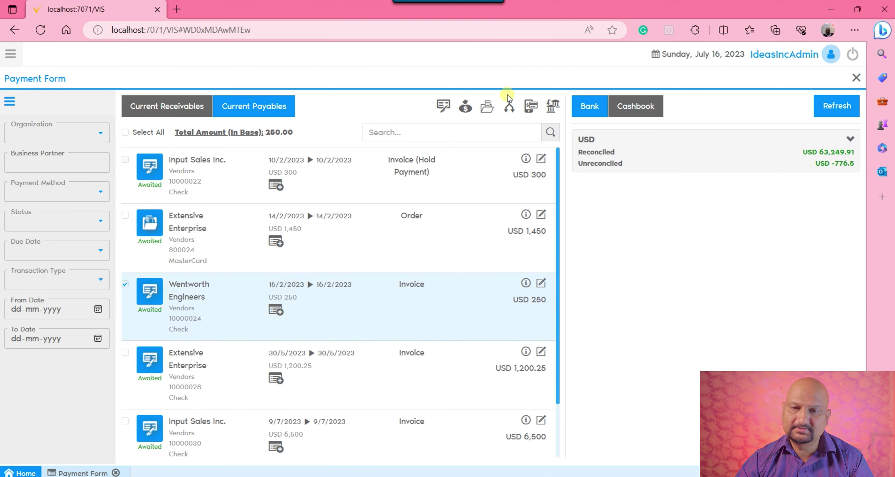
# Split an amount of 100 off the selected Wentworth Engineers payment schedule and save the split.
pyautogui.click(509, 106)
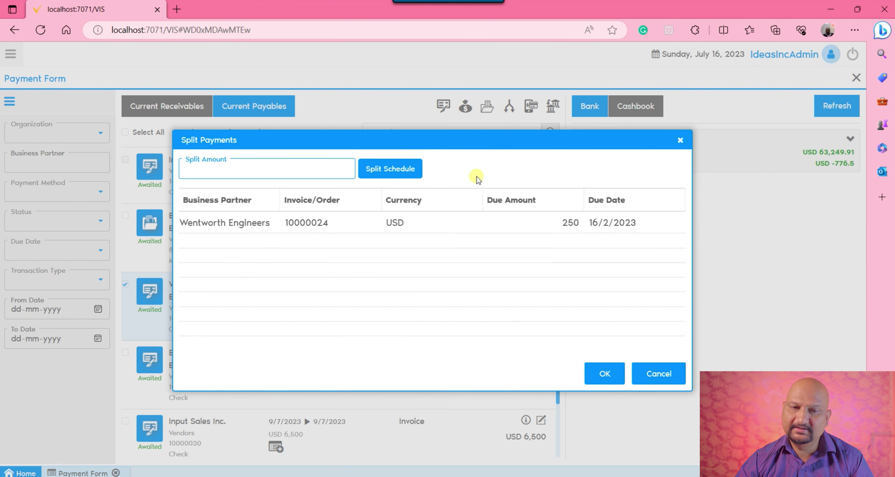
pyautogui.write('100')
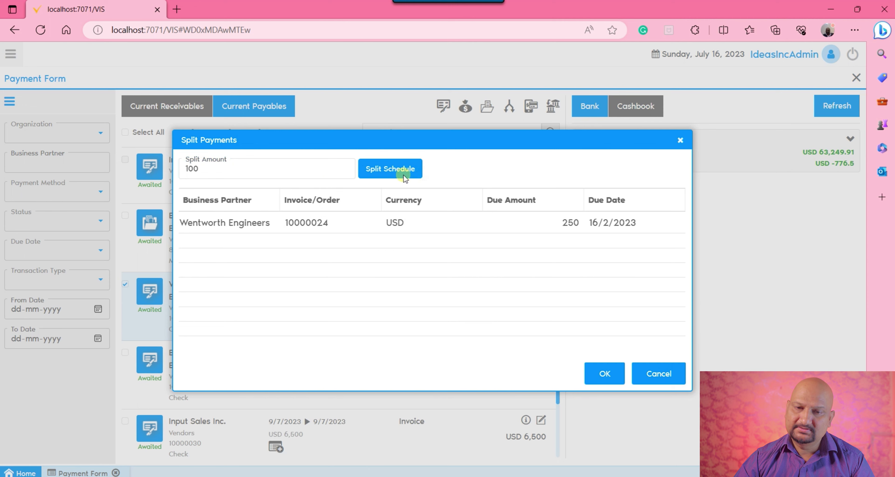
pyautogui.click(402, 170)
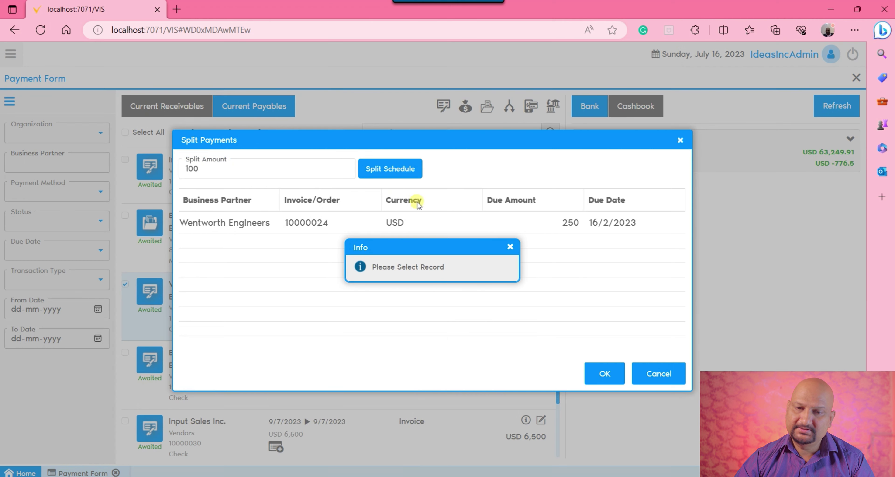
pyautogui.click(510, 247)
pyautogui.click(309, 222)
pyautogui.click(397, 176)
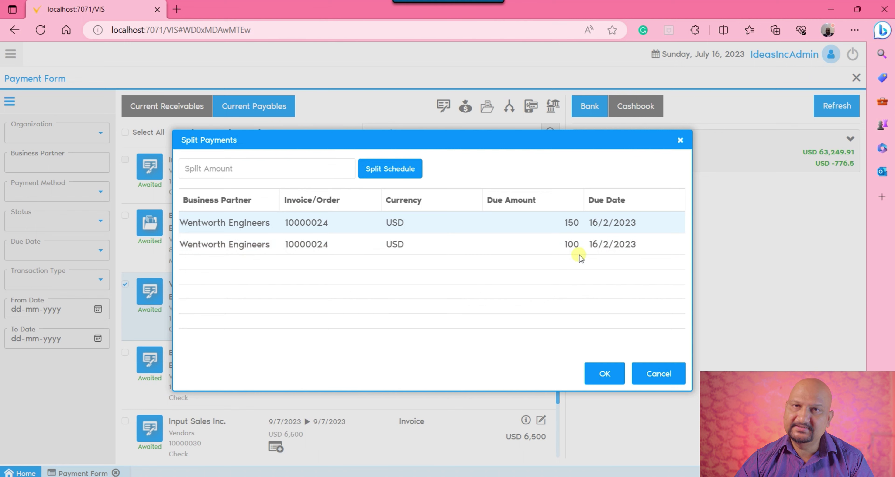
pyautogui.click(603, 372)
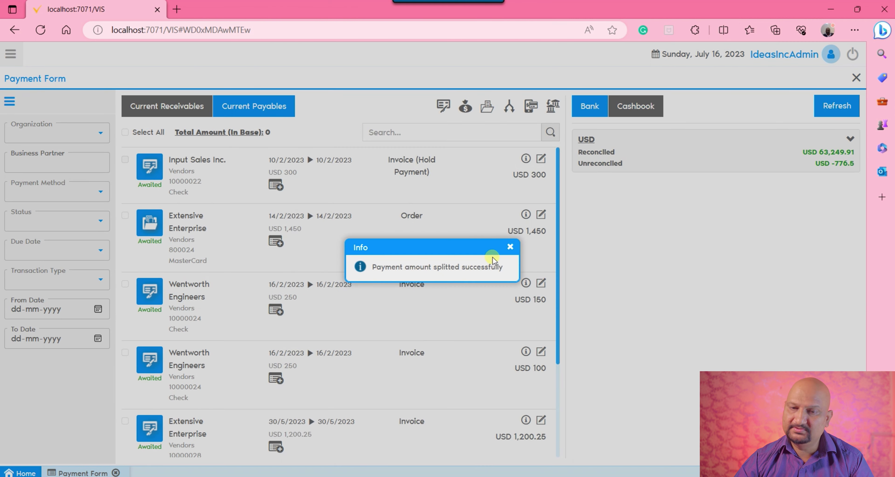
pyautogui.click(510, 248)
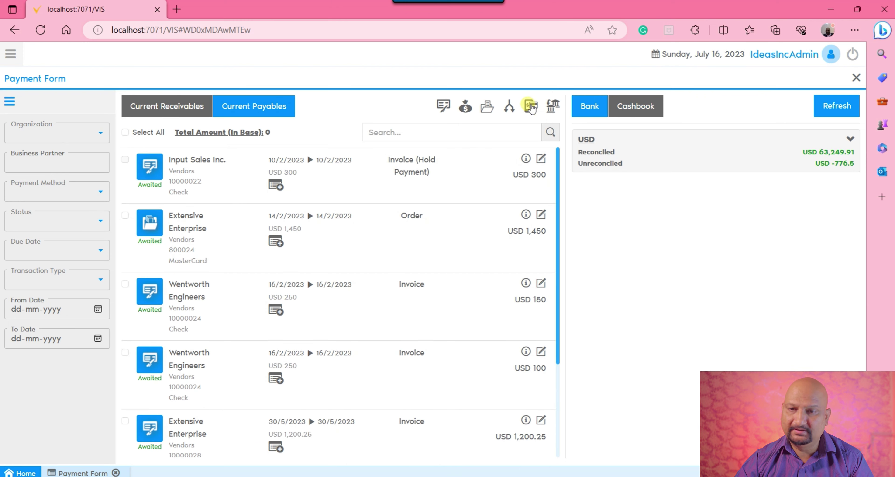
# Start a manual payment with organization HQ and document type AP Payment.
pyautogui.click(531, 107)
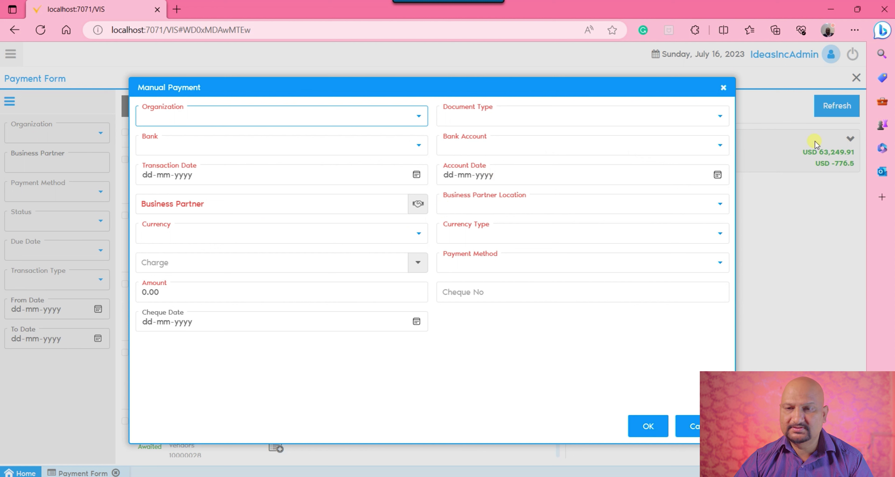
pyautogui.click(226, 121)
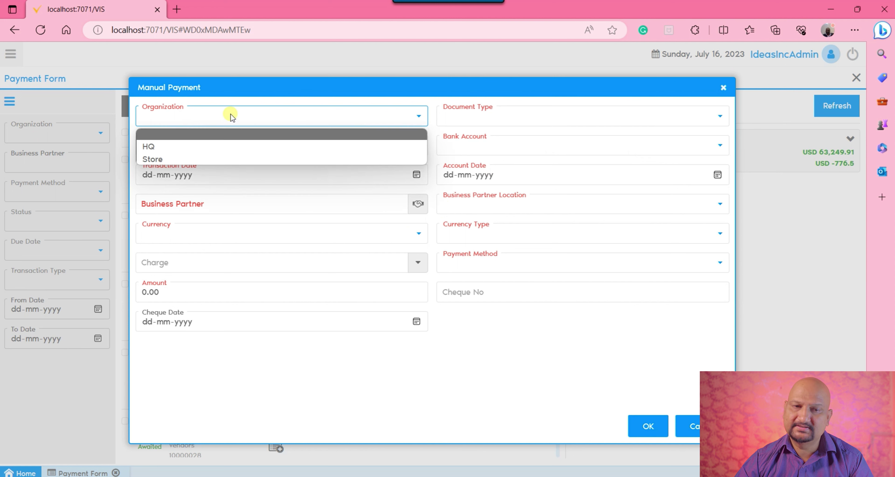
pyautogui.click(184, 149)
pyautogui.click(515, 120)
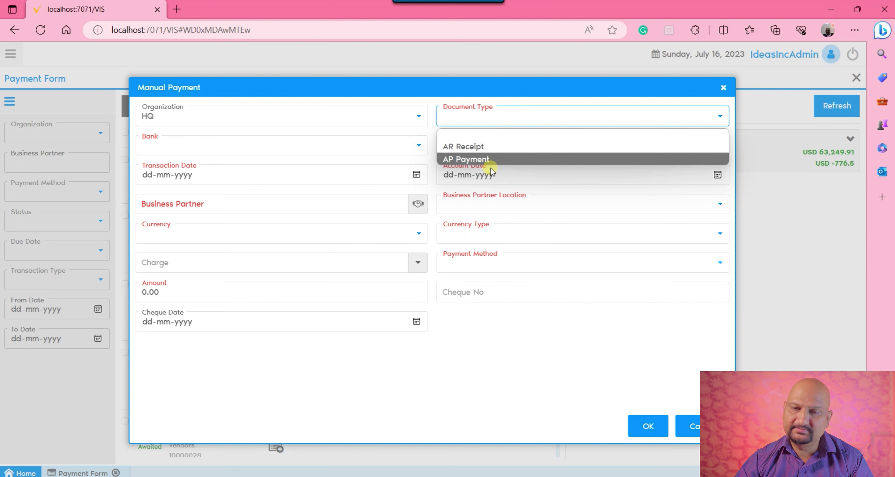
pyautogui.click(496, 160)
# Set the payment's bank to PNB, choose its USD bank account, and set the transaction date to 16-07-2023.
pyautogui.click(379, 144)
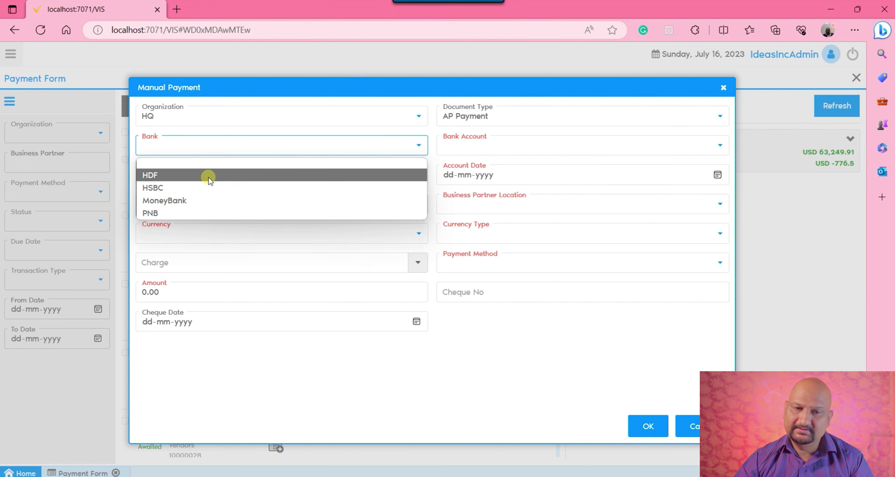
pyautogui.click(197, 213)
pyautogui.click(561, 144)
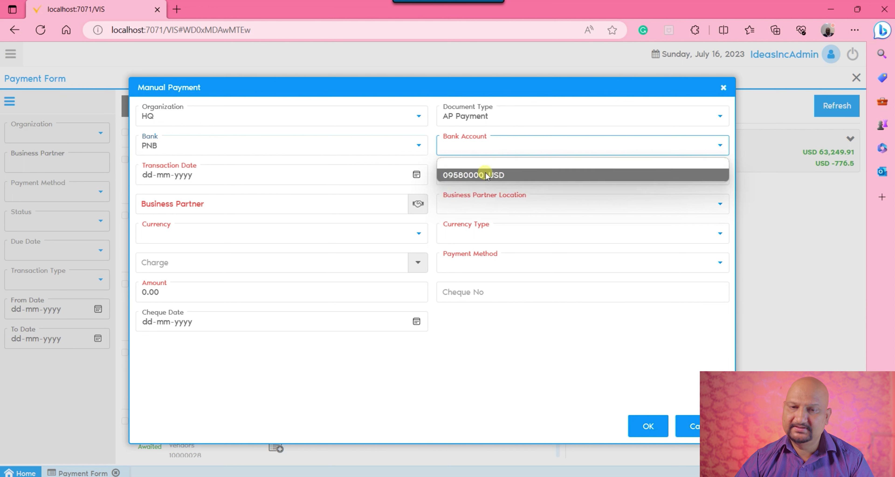
pyautogui.click(485, 175)
pyautogui.click(414, 175)
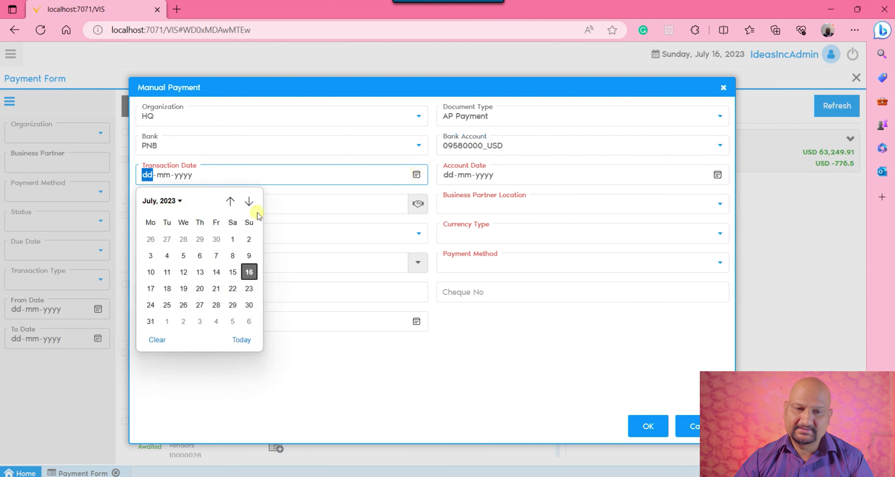
pyautogui.click(248, 273)
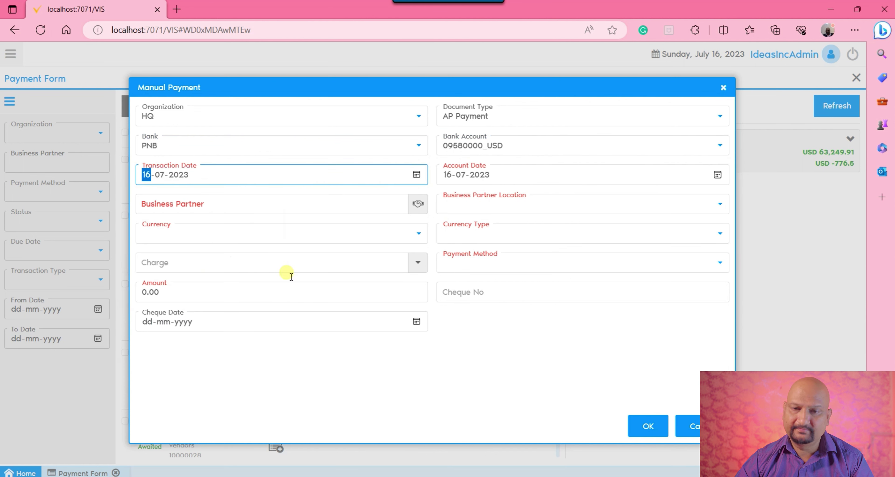
# Filter the business partners to vendors, choose Chatter Wires for the payment, and set the partner location to Pierre.
pyautogui.click(240, 206)
pyautogui.click(418, 204)
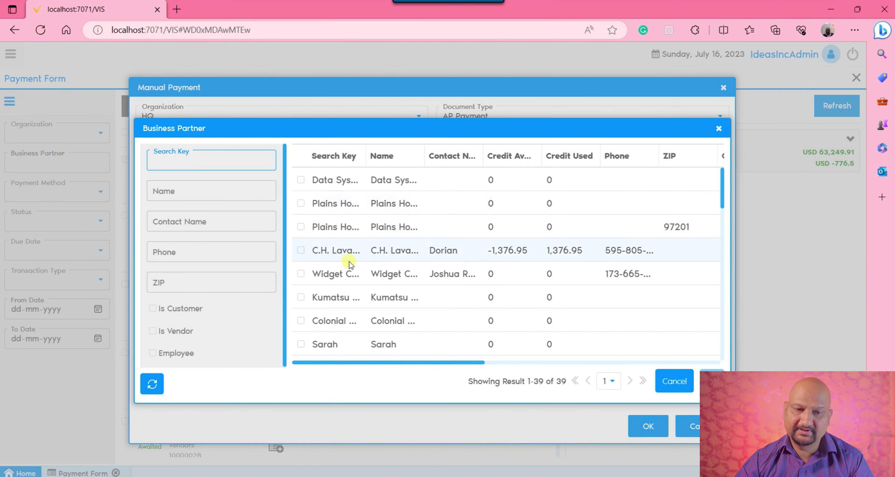
pyautogui.click(152, 331)
pyautogui.click(152, 384)
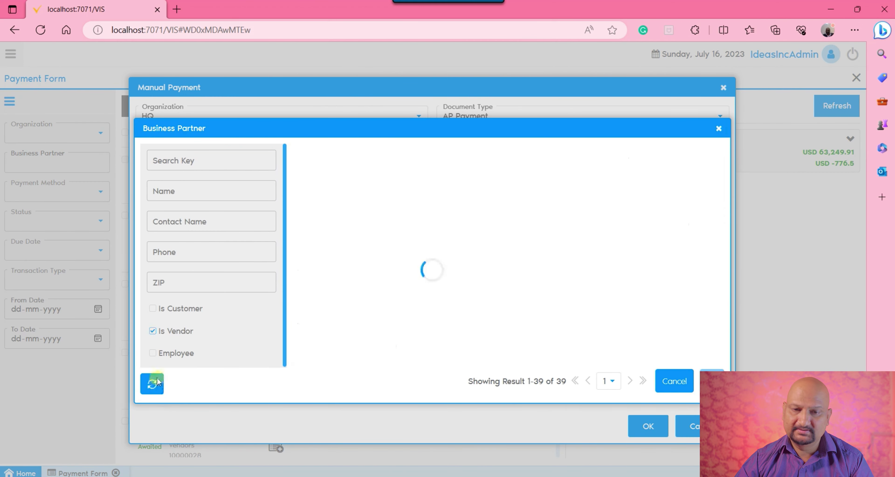
pyautogui.click(377, 228)
pyautogui.click(711, 381)
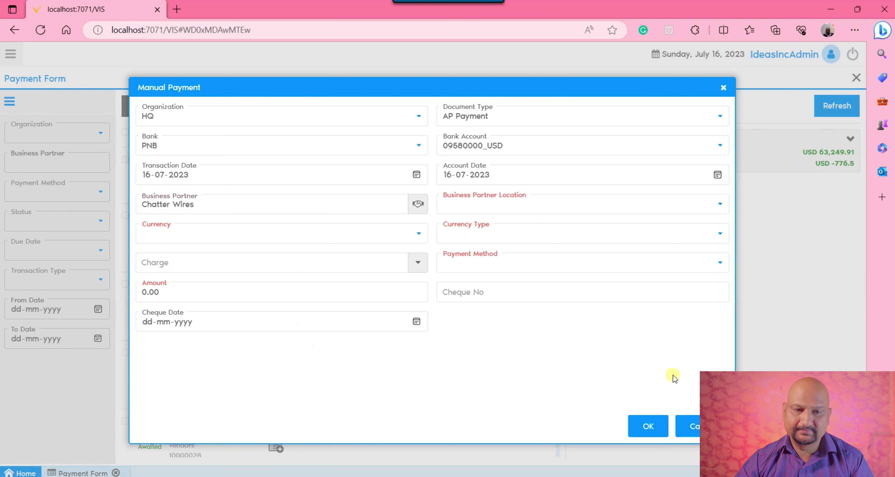
pyautogui.click(560, 199)
pyautogui.click(476, 233)
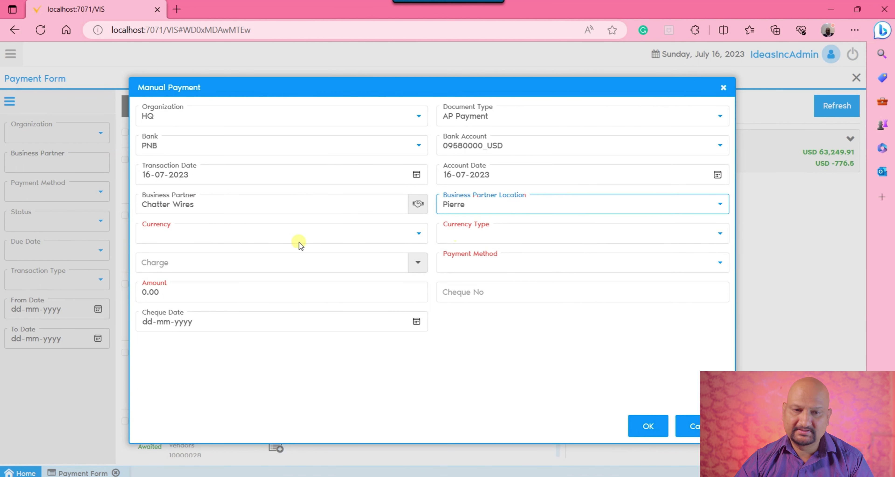
# Set the payment's currency to USD, currency type to Spot, and payment method to Check.
pyautogui.click(278, 239)
pyautogui.click(195, 263)
pyautogui.click(520, 239)
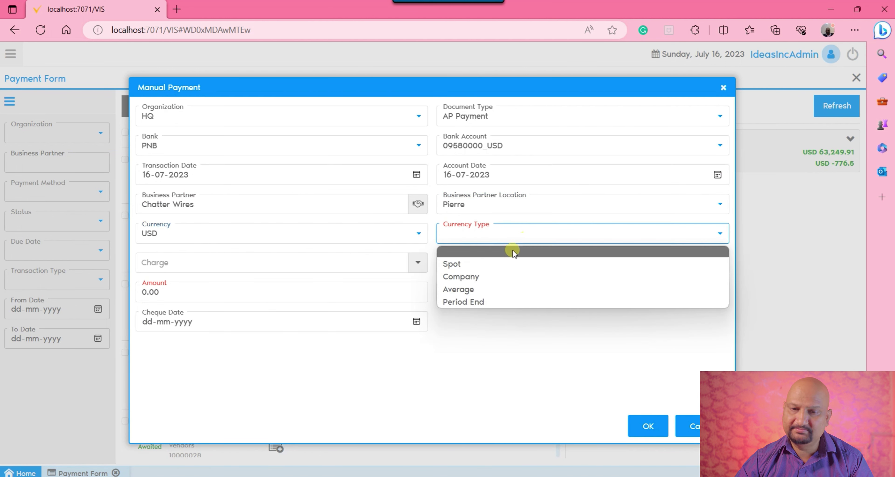
pyautogui.click(484, 263)
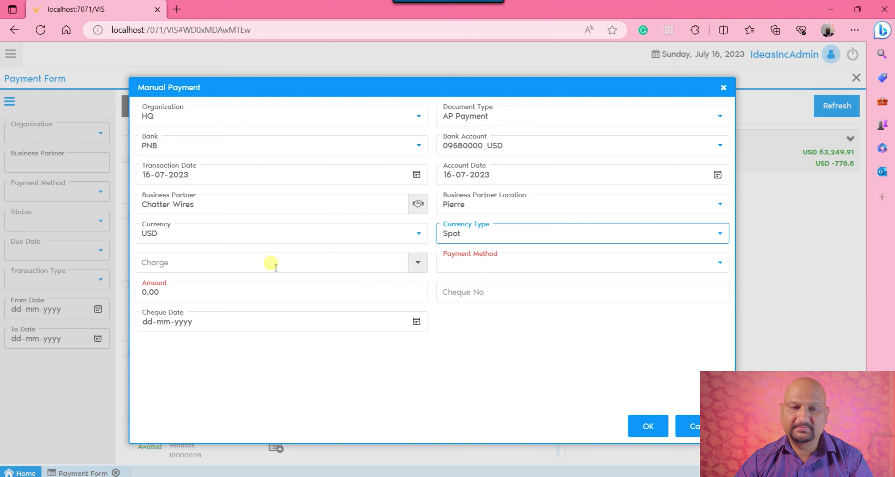
pyautogui.click(571, 265)
pyautogui.click(463, 291)
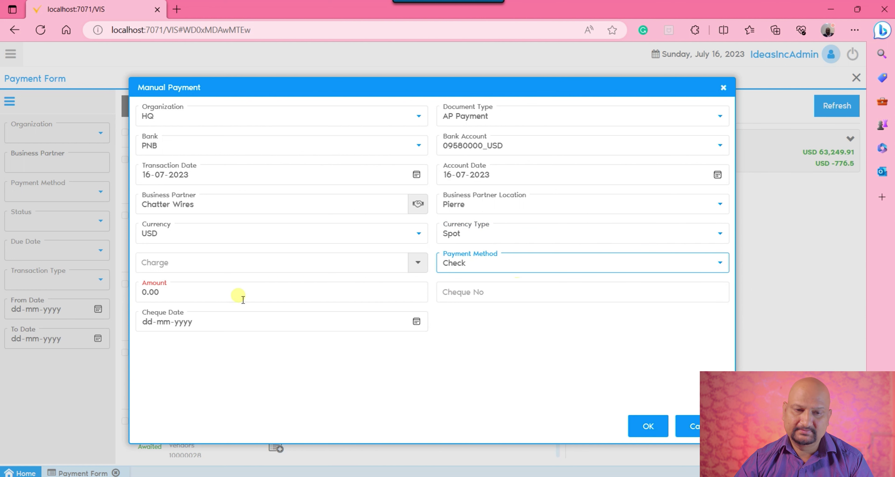
# Enter amount 100, cheque number 12021 and cheque date 16-07-2023, and create the manual payment.
pyautogui.click(228, 292)
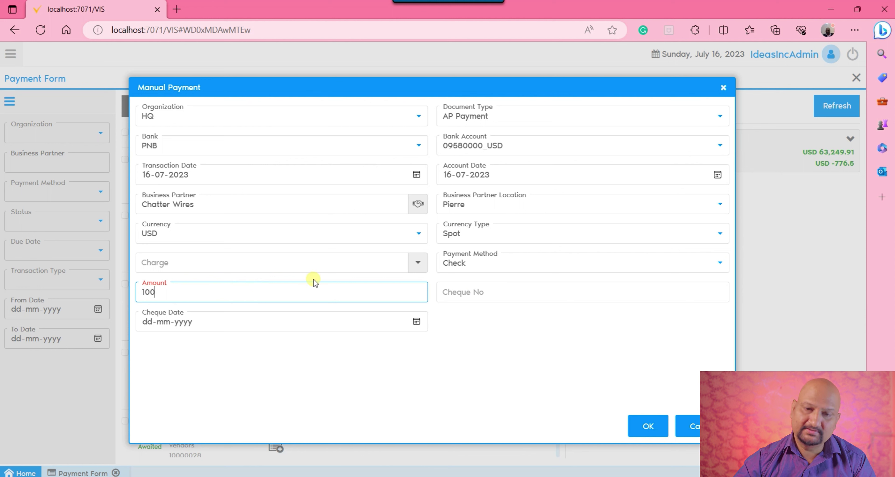
pyautogui.click(549, 348)
pyautogui.click(540, 293)
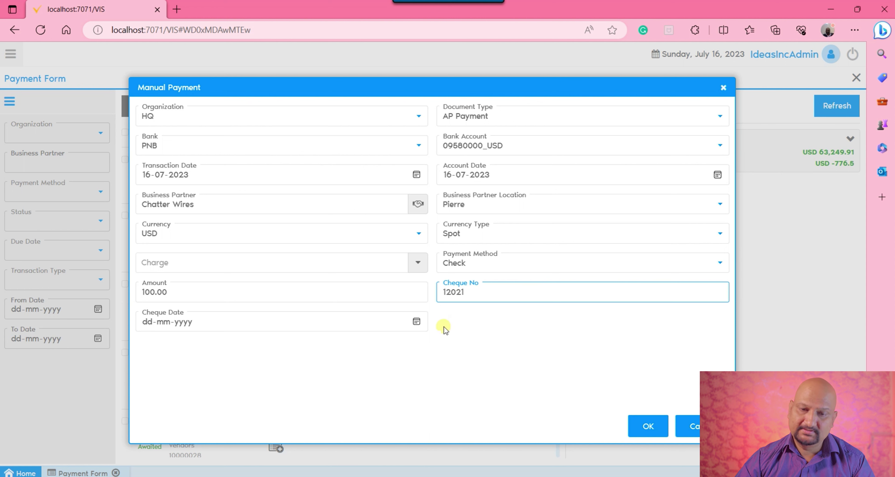
pyautogui.click(415, 323)
pyautogui.click(251, 228)
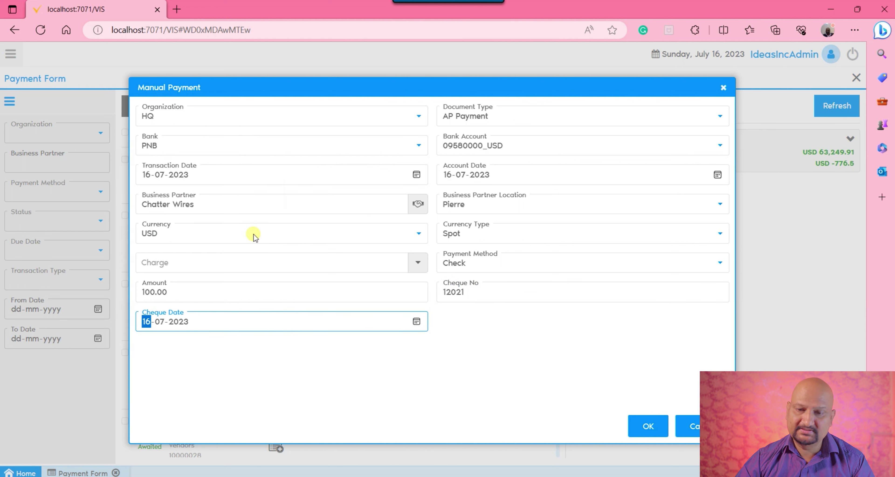
pyautogui.click(646, 426)
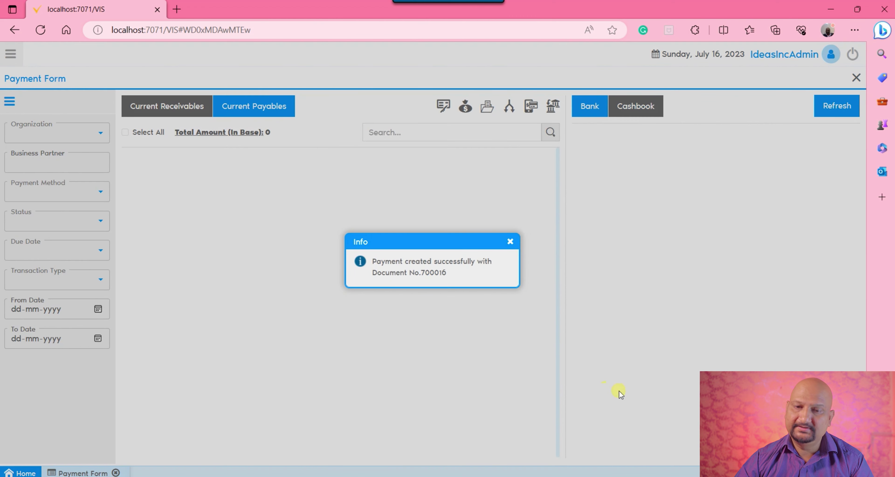
# Copy the new payment's document number from the confirmation message and close the message.
pyautogui.doubleClick(436, 273)
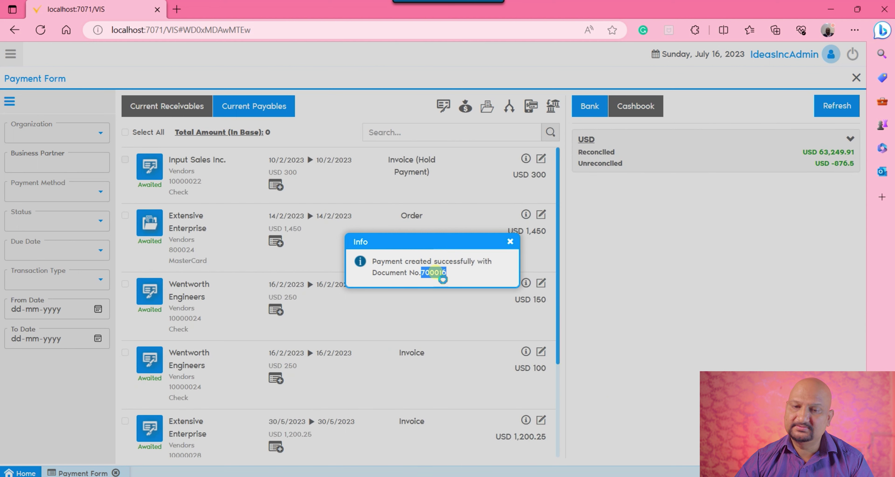
pyautogui.rightClick(438, 273)
pyautogui.click(470, 46)
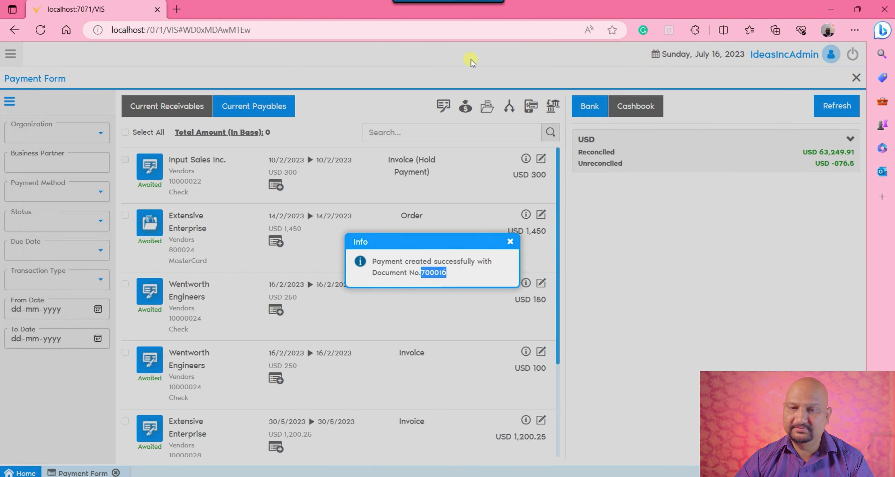
pyautogui.click(510, 240)
# Open the Payment window from the application menu and look up the payment with document number 700016.
pyautogui.click(11, 54)
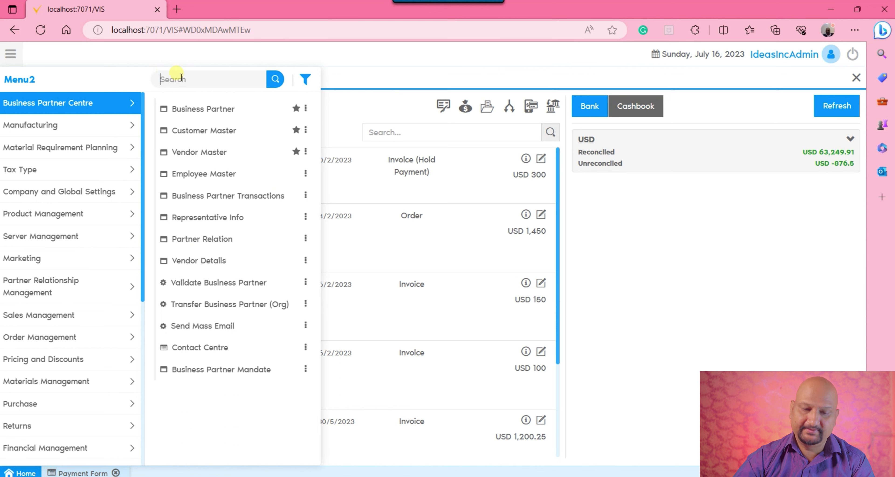
pyautogui.write('payment')
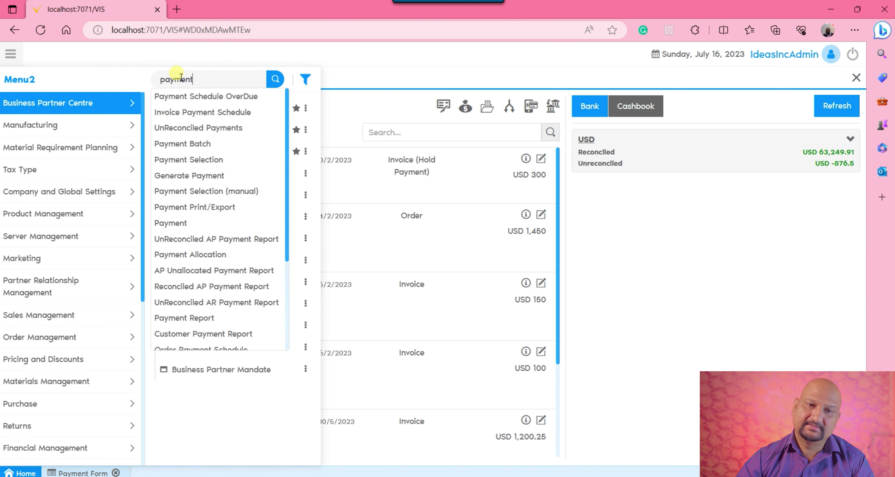
pyautogui.click(219, 223)
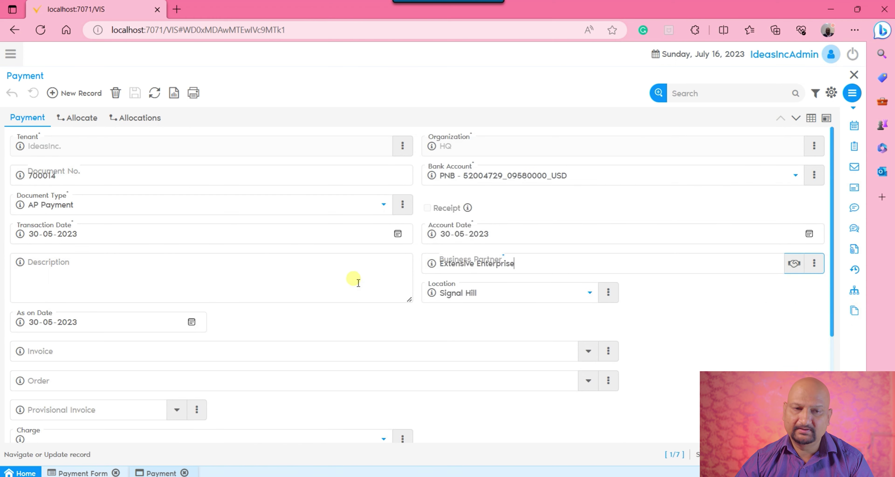
pyautogui.click(699, 93)
pyautogui.write('700016')
pyautogui.press('Return')
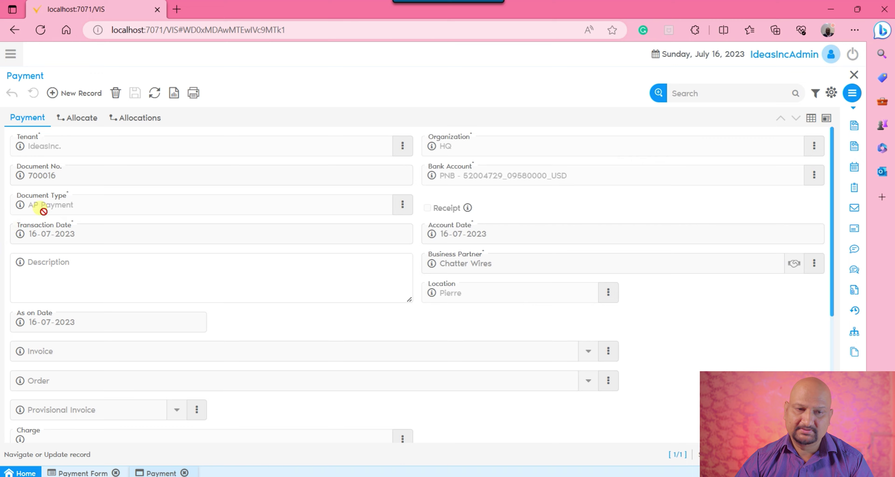
# Review the payment's business partner and expand its Amounts section to check the payment amount, and close the Payment window.
pyautogui.scroll(-5, 350, 244)
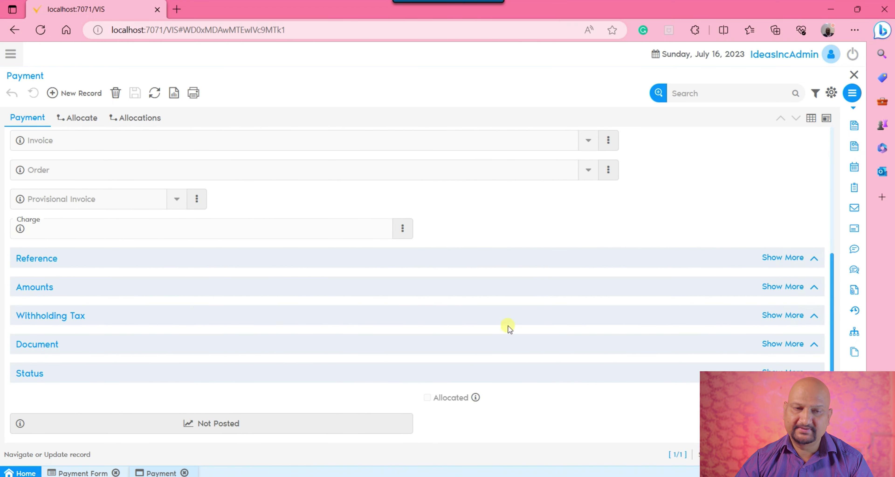
pyautogui.scroll(3, 474, 303)
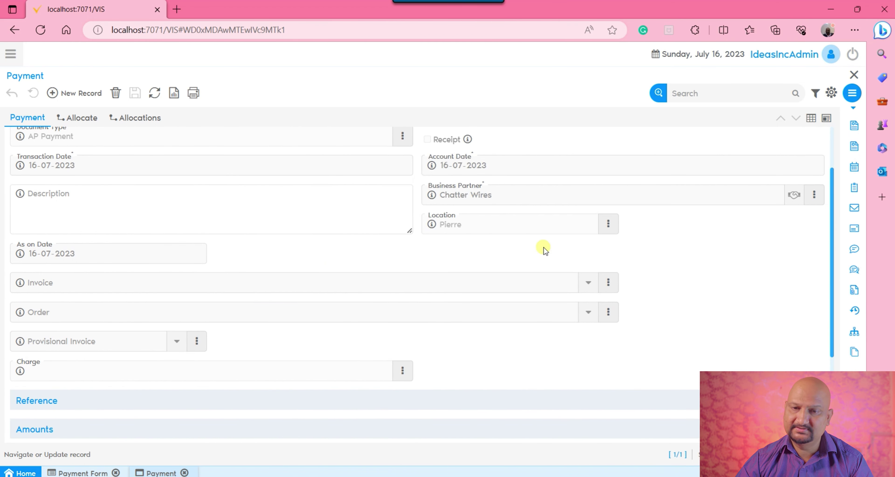
pyautogui.click(470, 199)
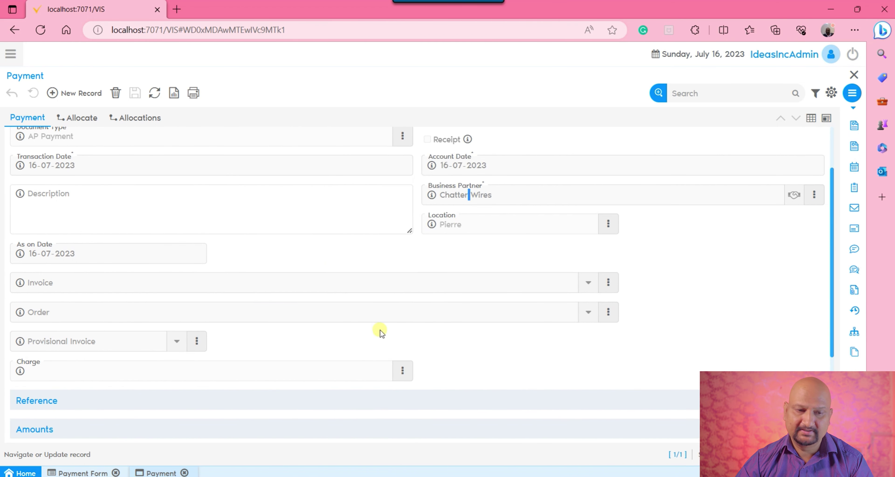
pyautogui.click(324, 432)
pyautogui.scroll(-4, 335, 349)
pyautogui.doubleClick(588, 299)
pyautogui.click(384, 273)
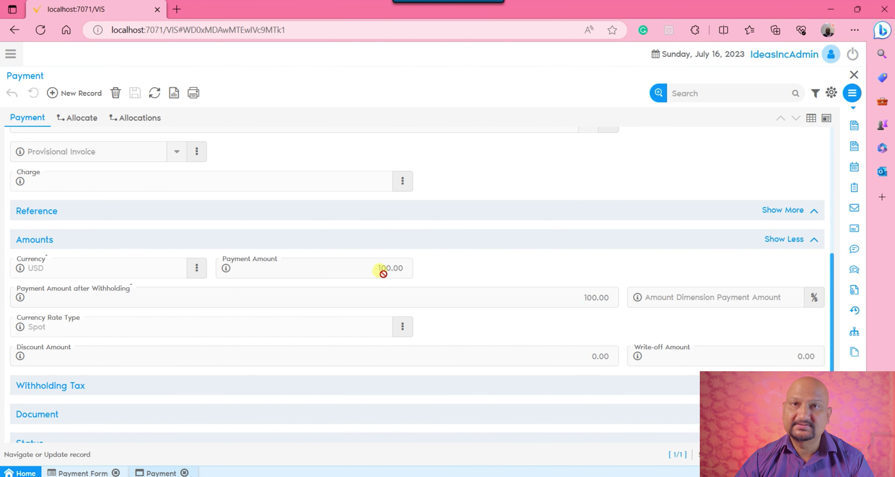
pyautogui.doubleClick(392, 272)
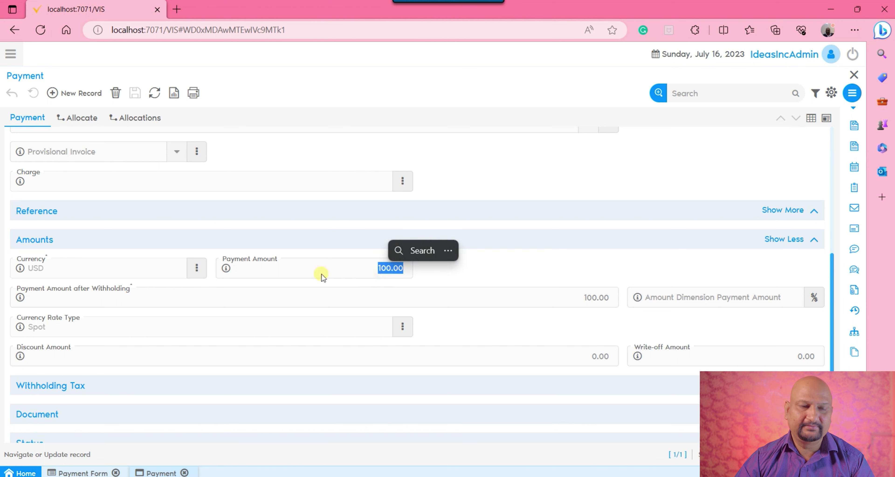
pyautogui.click(854, 74)
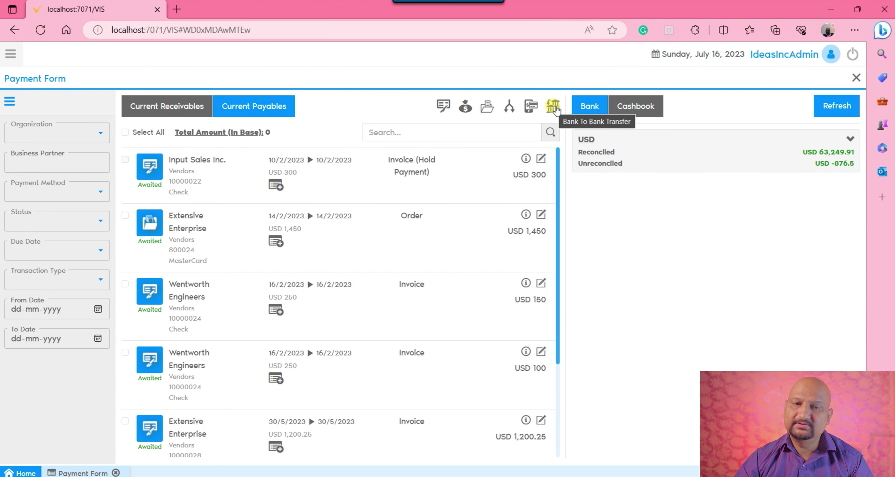
# Start a bank to bank transfer with organization HQ and the PNB USD account as the source bank.
pyautogui.click(554, 106)
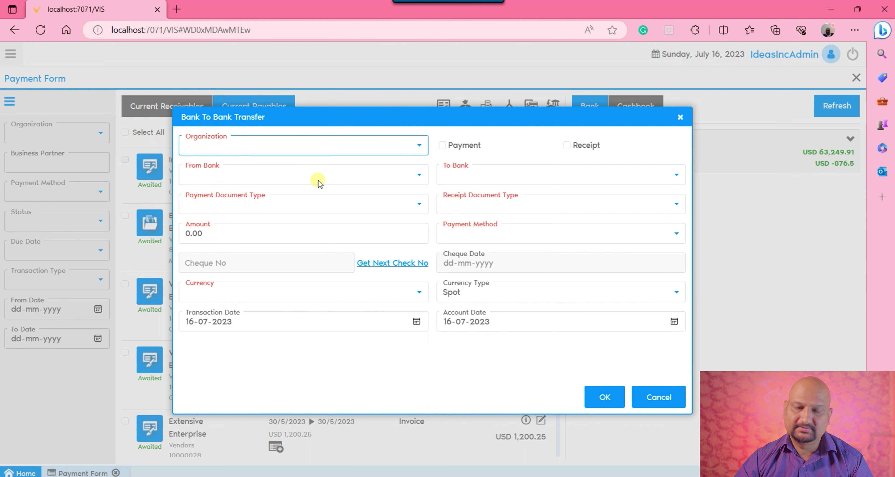
pyautogui.click(320, 147)
pyautogui.click(230, 176)
pyautogui.click(340, 177)
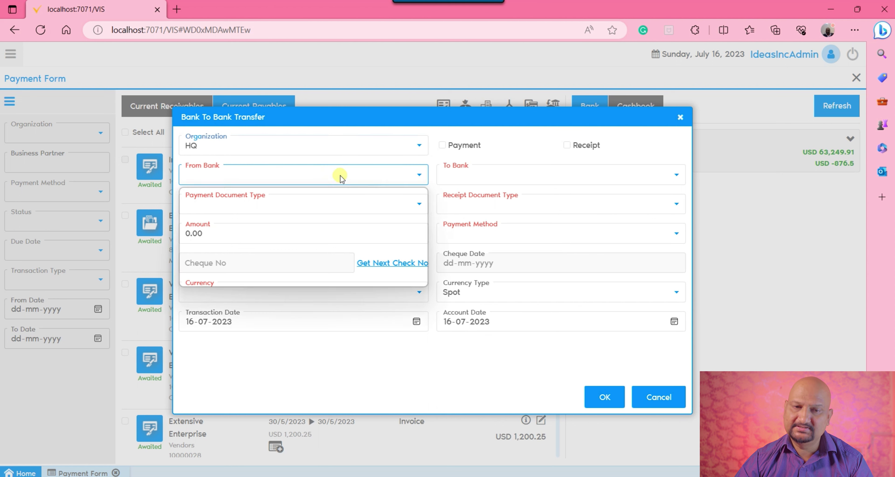
pyautogui.click(241, 282)
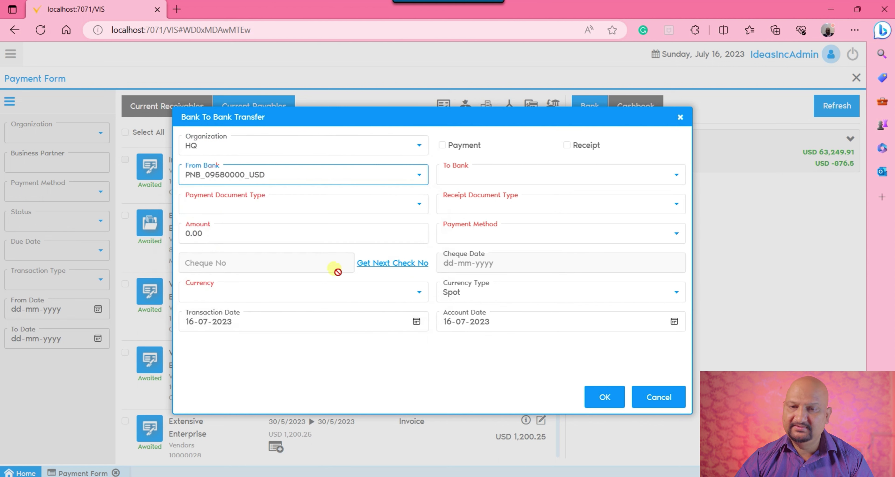
# Set the receiving bank to HSBC USD, document types AP Payment and AR Receipt, amount 150 and payment method Check, and request the next check number.
pyautogui.click(579, 169)
pyautogui.click(486, 230)
pyautogui.click(303, 233)
pyautogui.write('150')
pyautogui.click(556, 233)
pyautogui.click(471, 274)
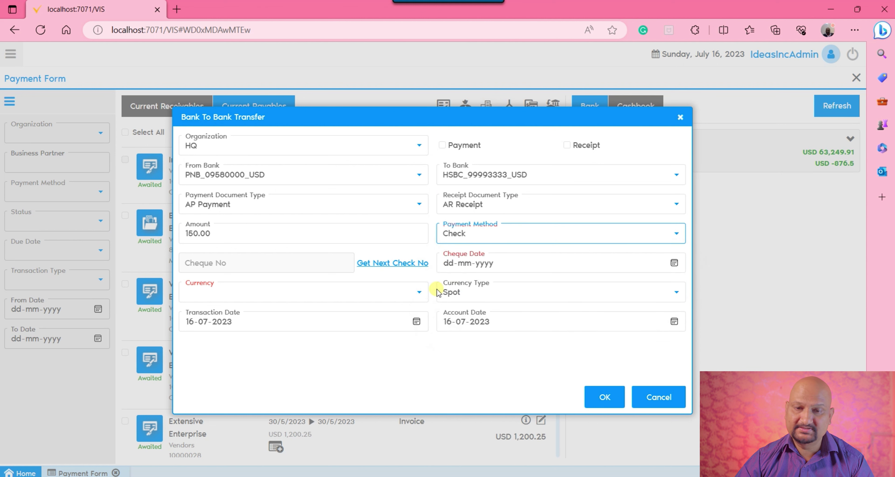
pyautogui.click(368, 261)
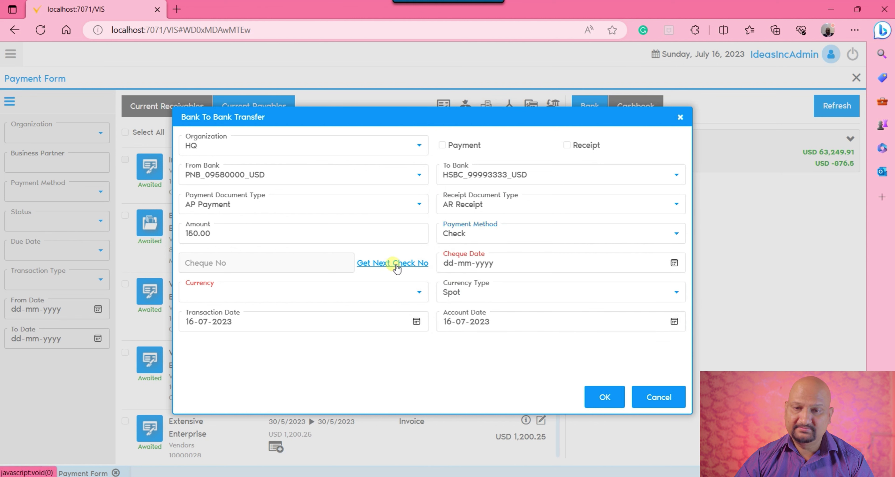
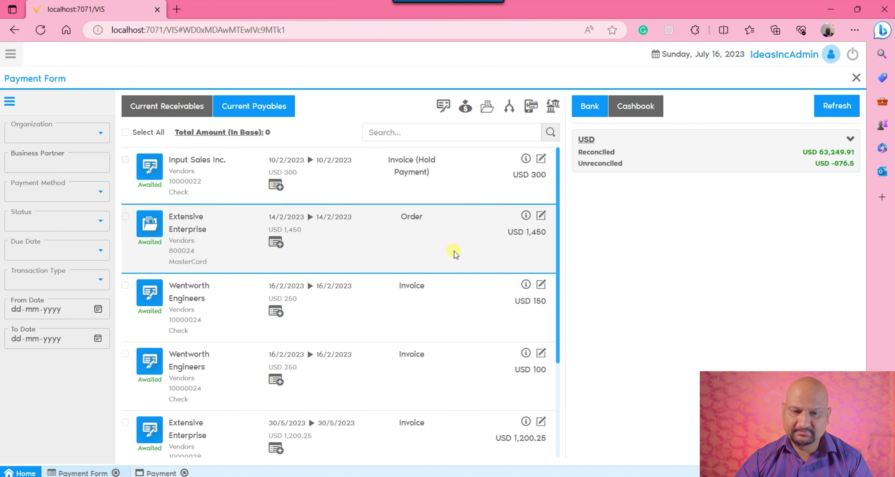
# Start a cheque payment for the USD 6,500 Input Sales Inc. invoice with organization HQ and document type AP Payment.
pyautogui.scroll(-4, 455, 254)
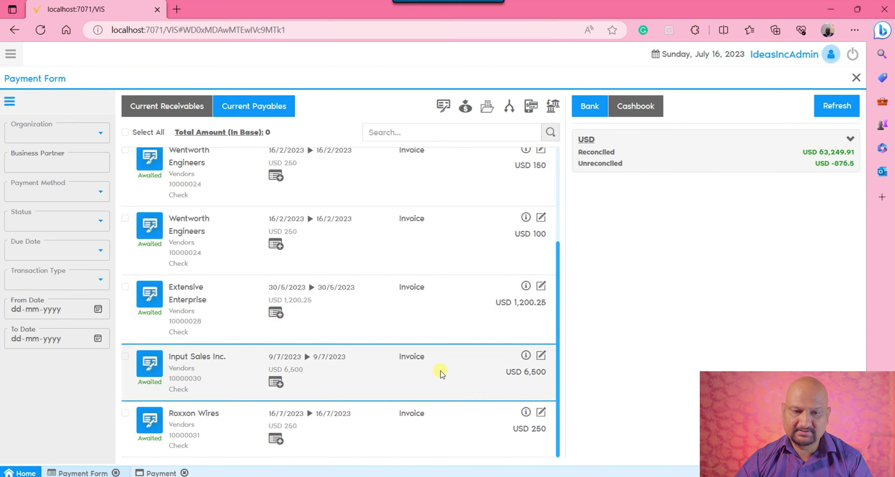
pyautogui.click(127, 357)
pyautogui.click(443, 106)
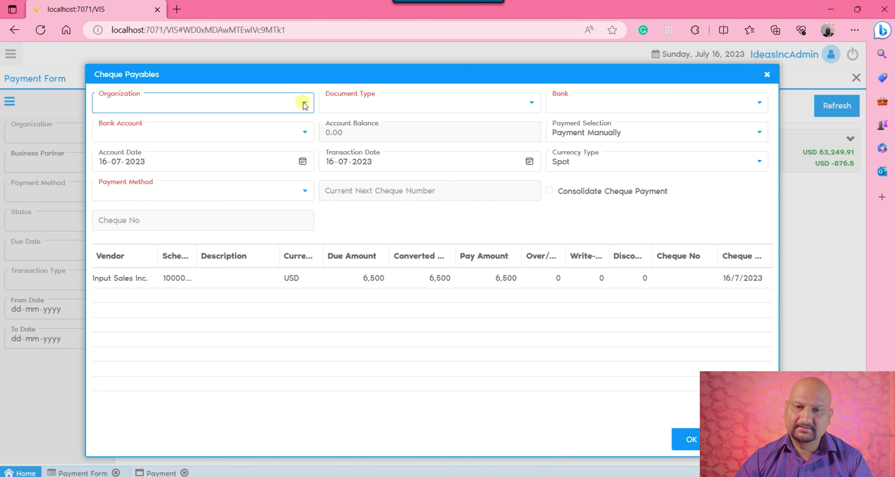
pyautogui.click(305, 102)
pyautogui.click(202, 134)
pyautogui.click(458, 106)
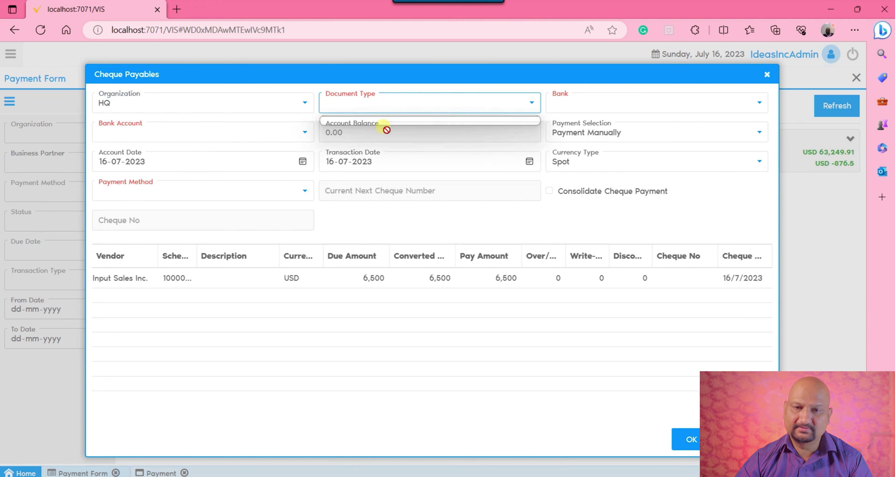
pyautogui.click(390, 131)
# Set the cheque payment's bank to PNB, choose its USD bank account, and set the payment method to Check.
pyautogui.click(639, 106)
pyautogui.click(595, 170)
pyautogui.click(203, 139)
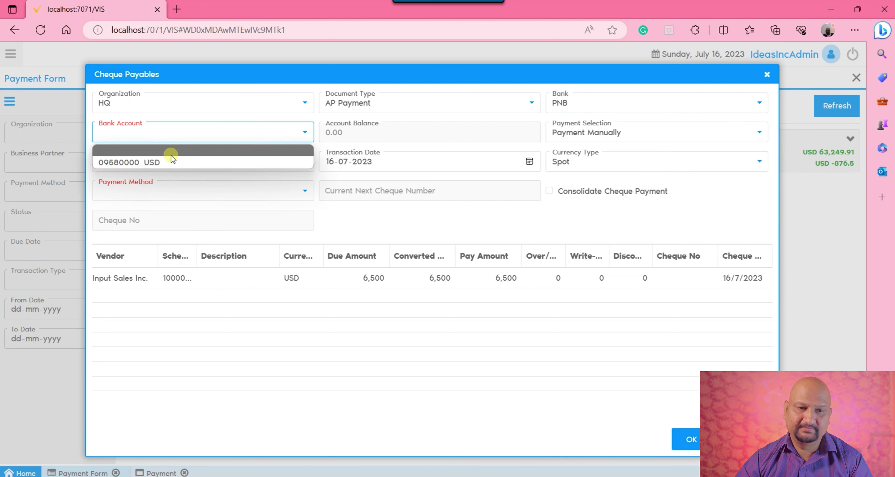
pyautogui.click(171, 159)
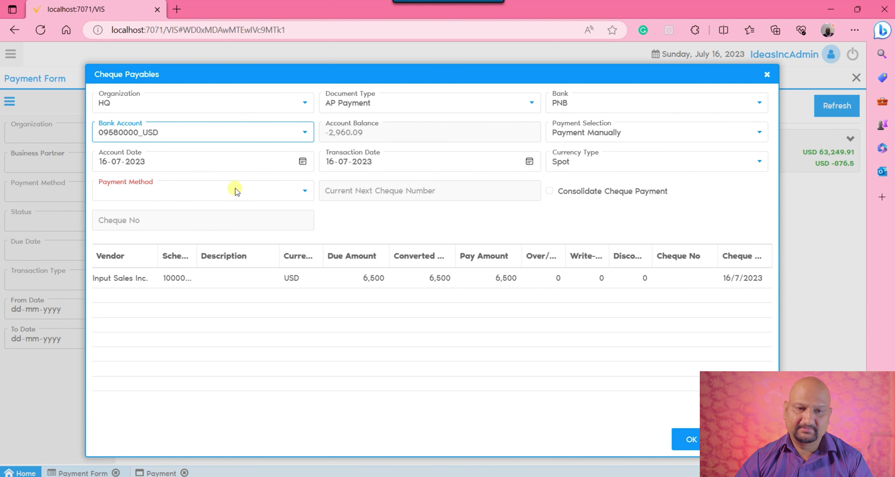
pyautogui.click(222, 192)
pyautogui.click(135, 222)
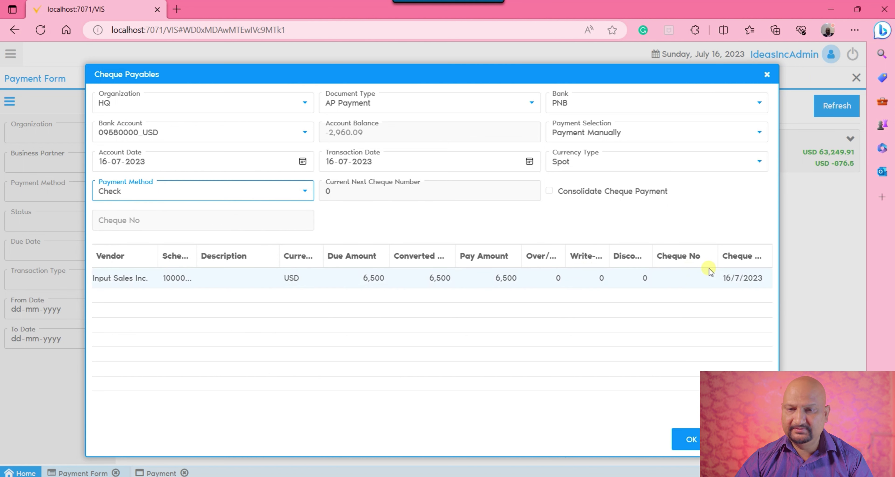
# Enter cheque number 1254263 for the Input Sales Inc. line and create the payment.
pyautogui.click(679, 281)
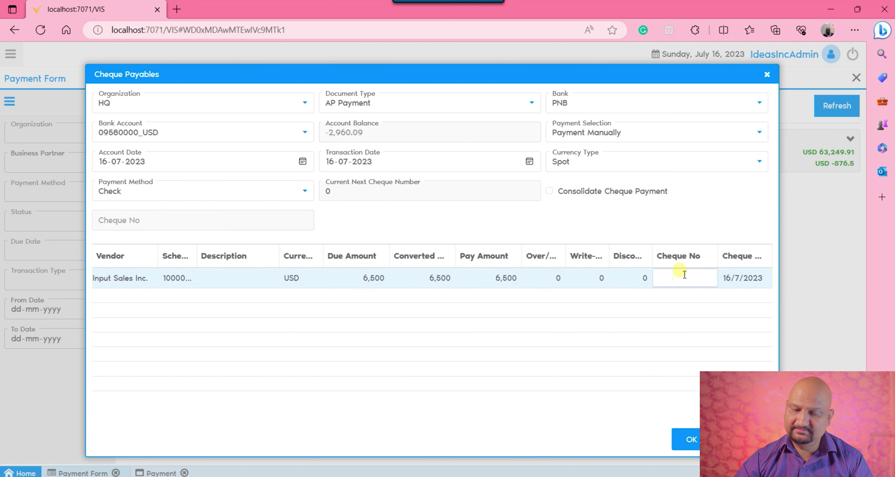
pyautogui.write('1254263')
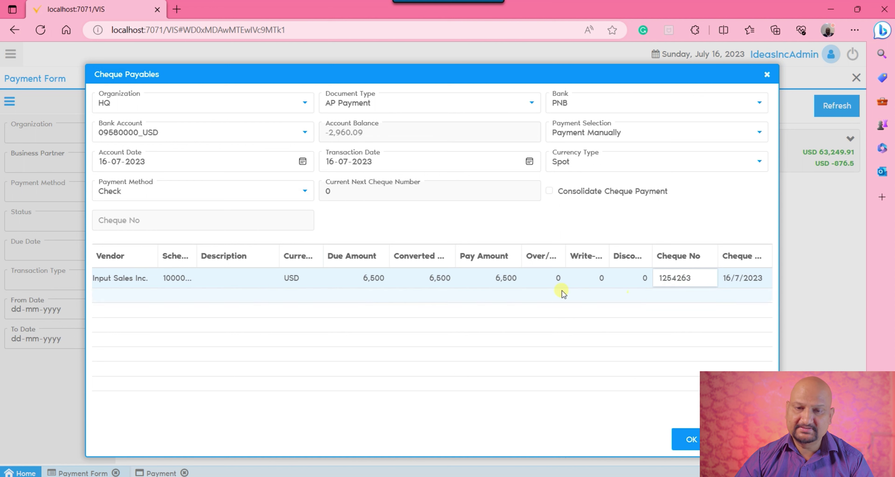
pyautogui.click(483, 281)
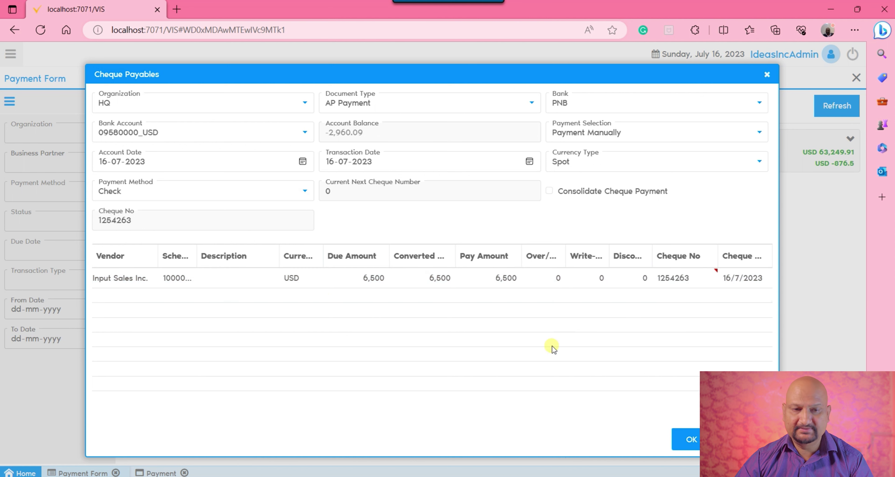
pyautogui.click(694, 439)
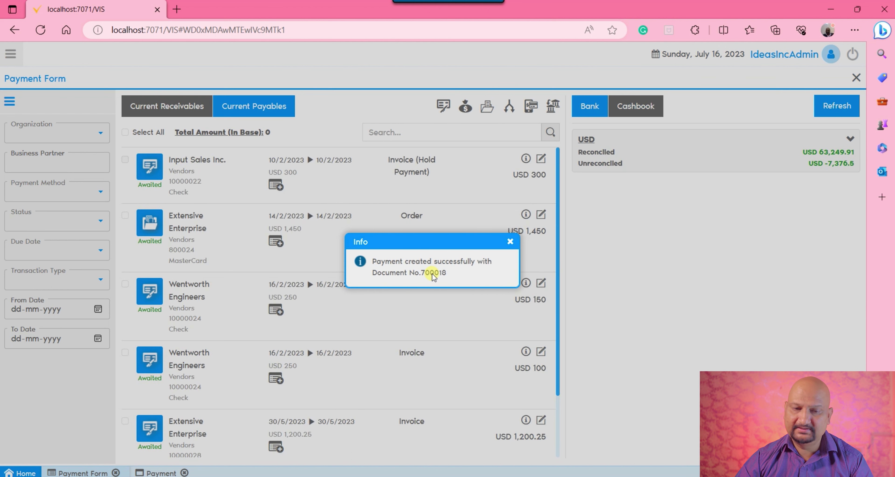
# Copy document number 700018 from the confirmation message and close the message.
pyautogui.doubleClick(432, 273)
pyautogui.rightClick(433, 275)
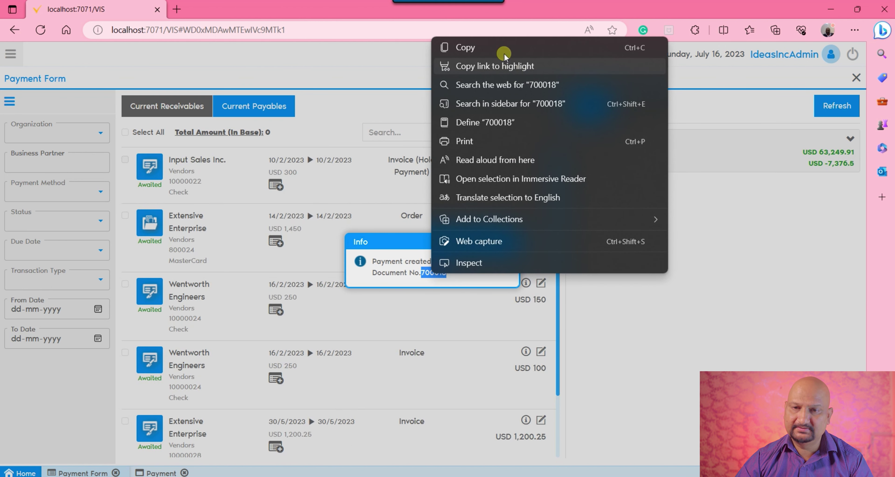
pyautogui.click(448, 51)
pyautogui.click(510, 242)
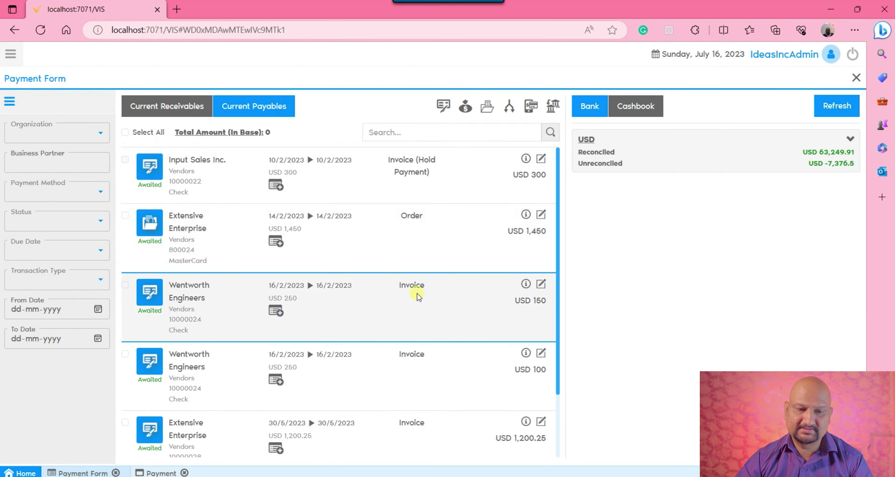
# Look up payment 700018 in the Payment window using the copied document number, and review its invoice details and payment amount.
pyautogui.click(161, 472)
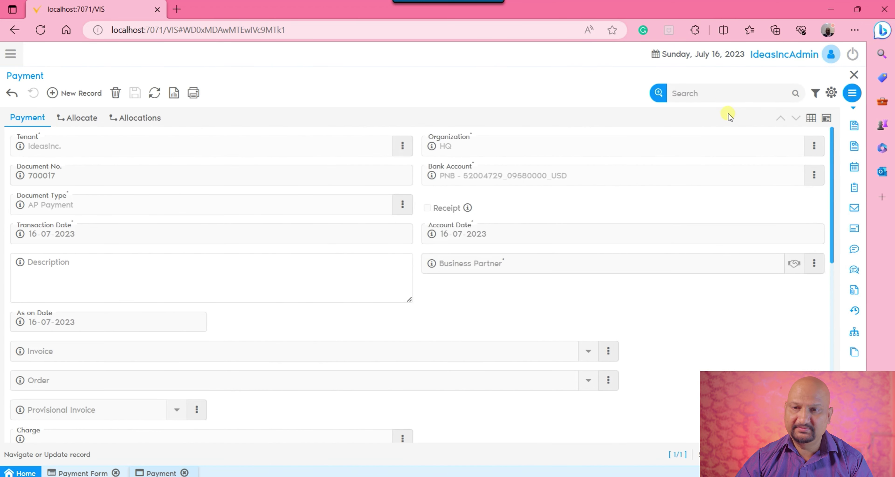
pyautogui.hotkey('ctrl', 'v')
pyautogui.press('Return')
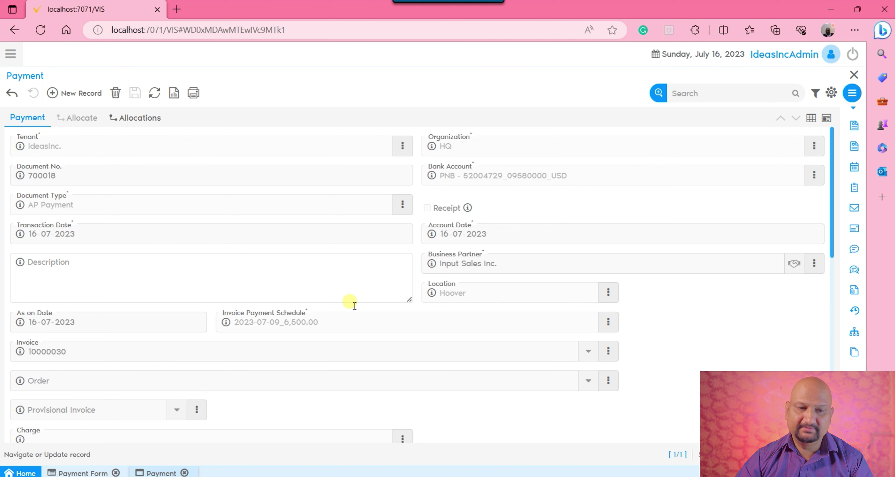
pyautogui.scroll(-2, 548, 275)
pyautogui.scroll(-2, 549, 275)
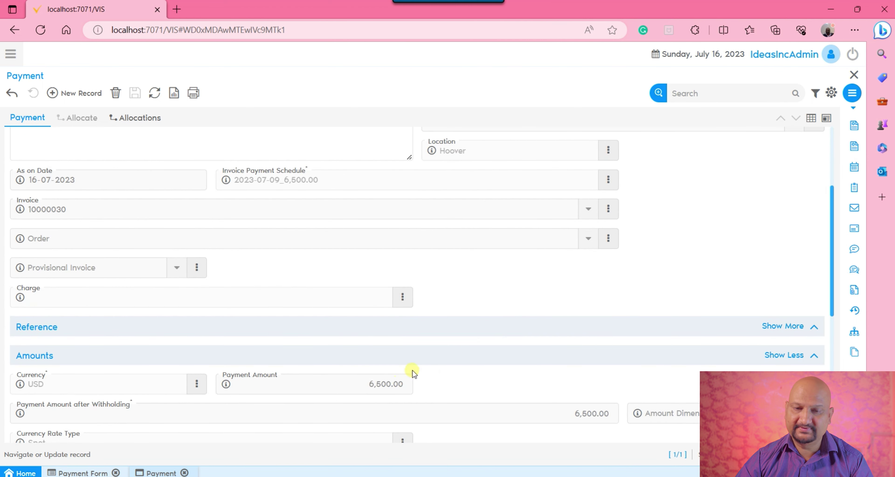
pyautogui.doubleClick(384, 384)
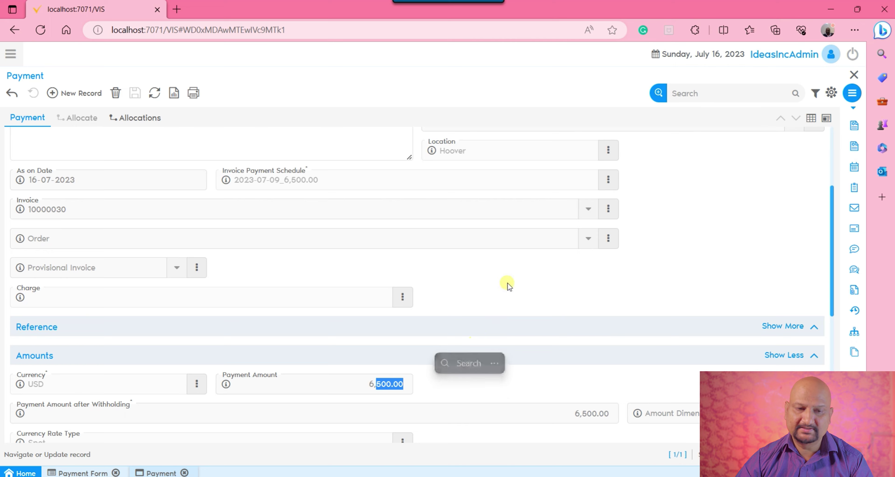
pyautogui.scroll(4, 490, 278)
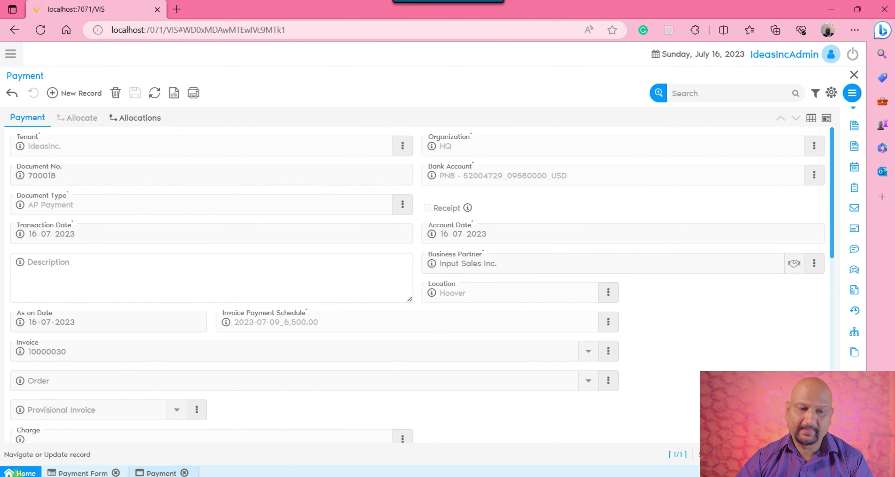
# Return to the Payment Form and select the USD 250 Roxxon Wires invoice among the current payables.
pyautogui.click(83, 472)
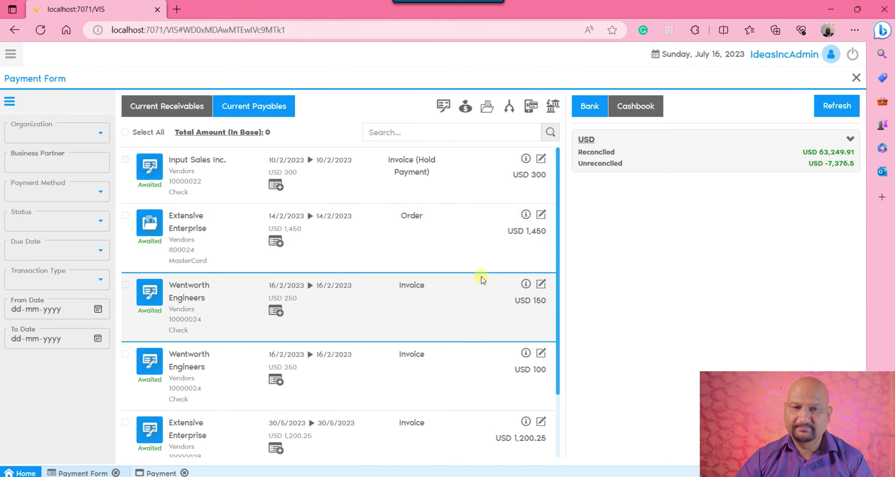
pyautogui.scroll(-1, 415, 207)
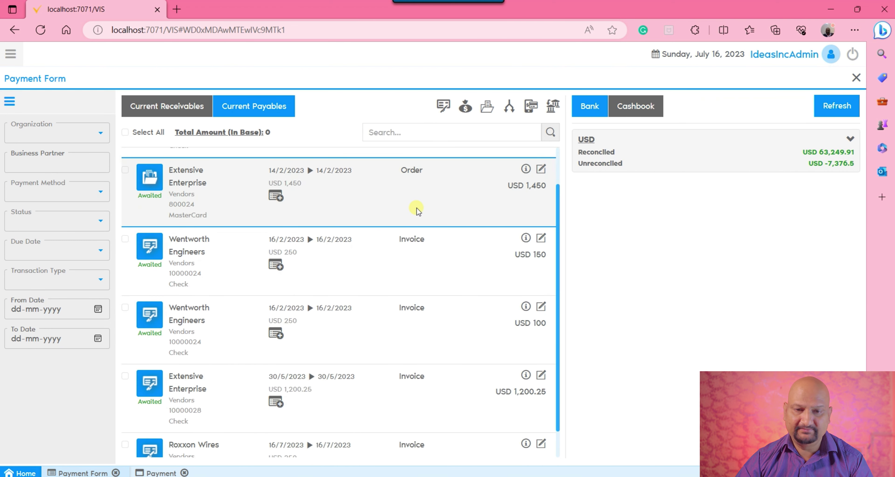
pyautogui.scroll(1, 417, 210)
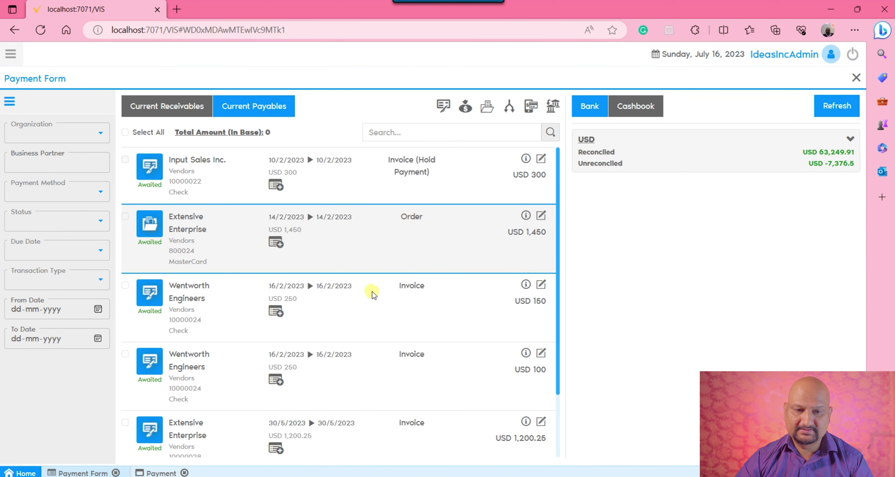
pyautogui.scroll(-2, 482, 286)
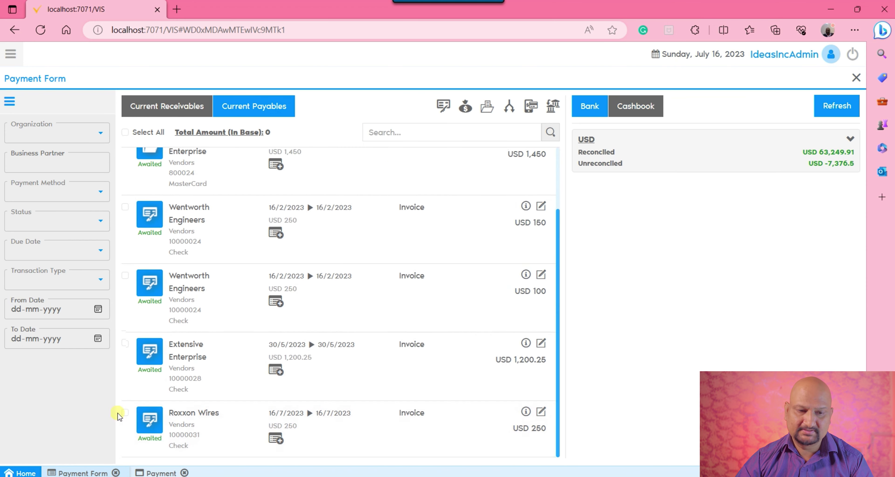
pyautogui.click(125, 412)
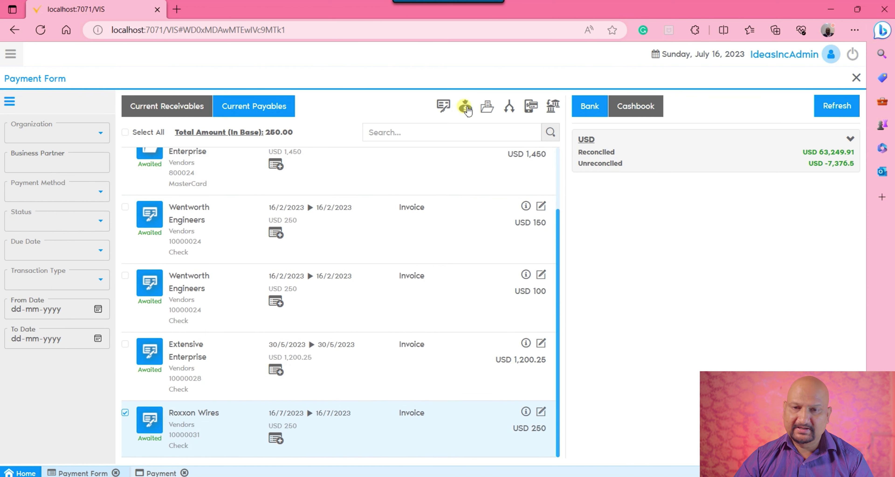
# Start a cash payment for the selected Roxxon Wires invoice with organization HQ, document type Cash Journal and cashbook HQ B2_USD.
pyautogui.click(466, 109)
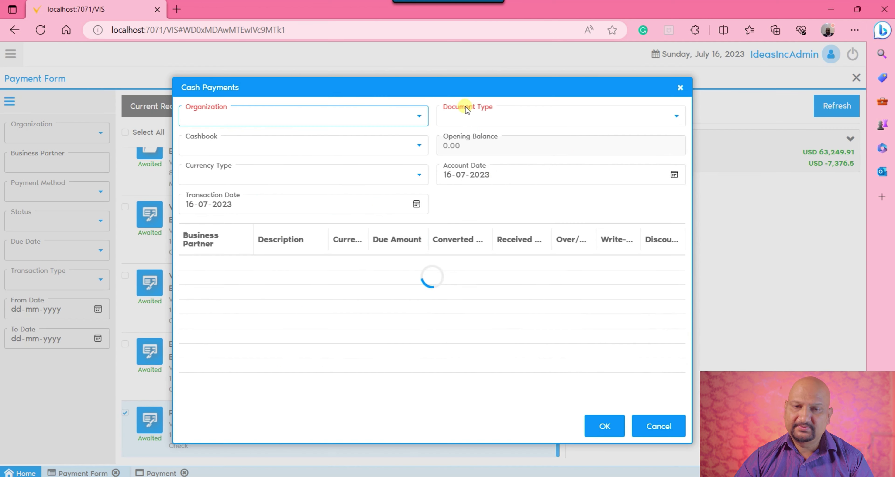
pyautogui.click(408, 120)
pyautogui.click(194, 145)
pyautogui.click(506, 115)
pyautogui.click(485, 146)
pyautogui.click(322, 153)
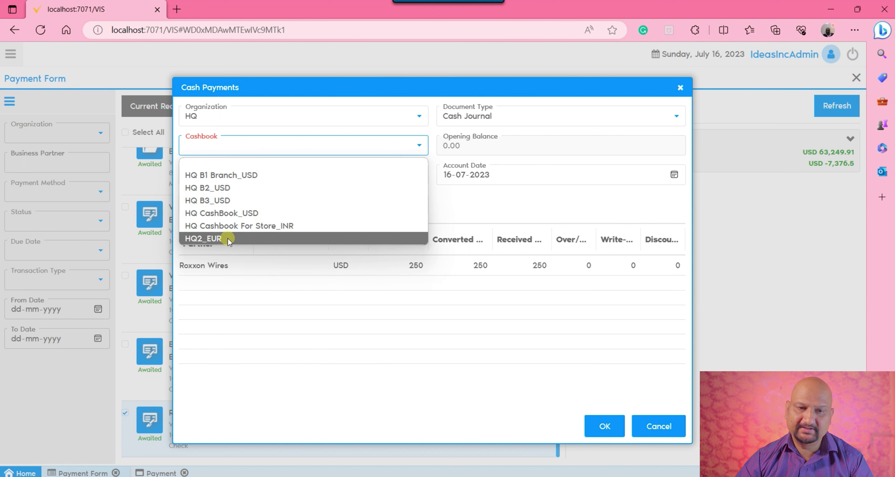
pyautogui.click(253, 188)
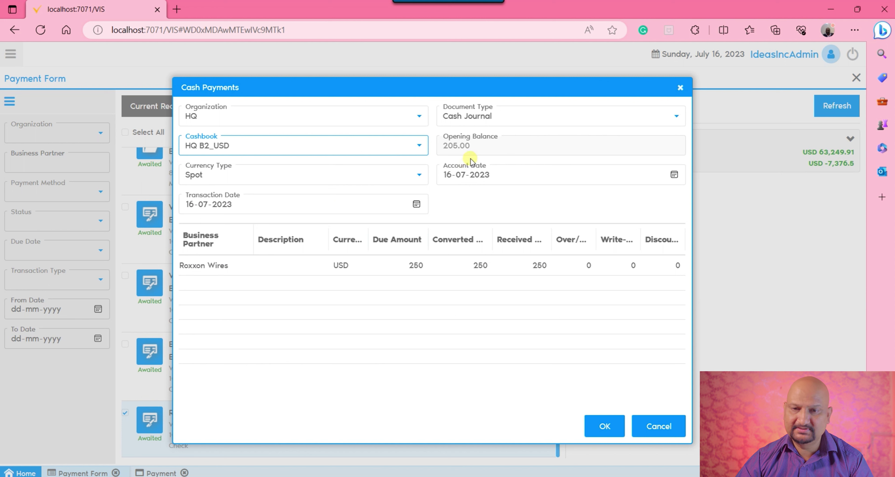
# Compare the opening balances of the HQ cashbooks in USD, INR and EUR, and cancel the cash payment.
pyautogui.click(285, 146)
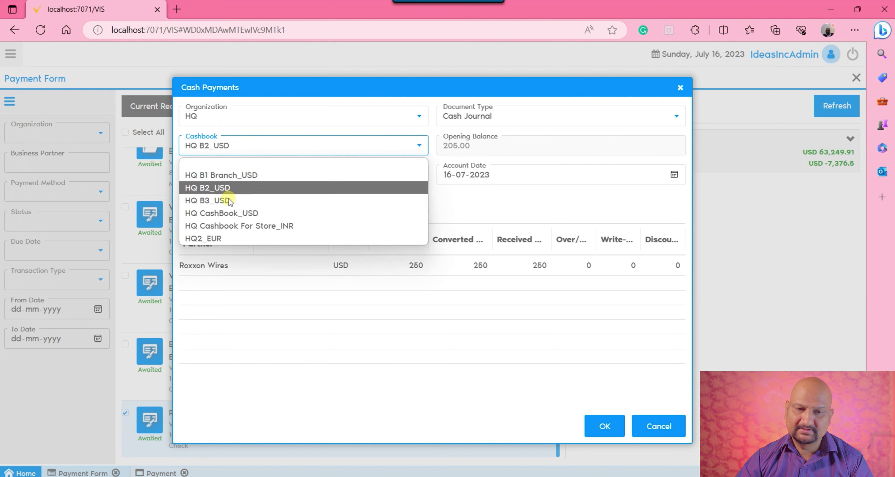
pyautogui.click(226, 200)
pyautogui.click(310, 147)
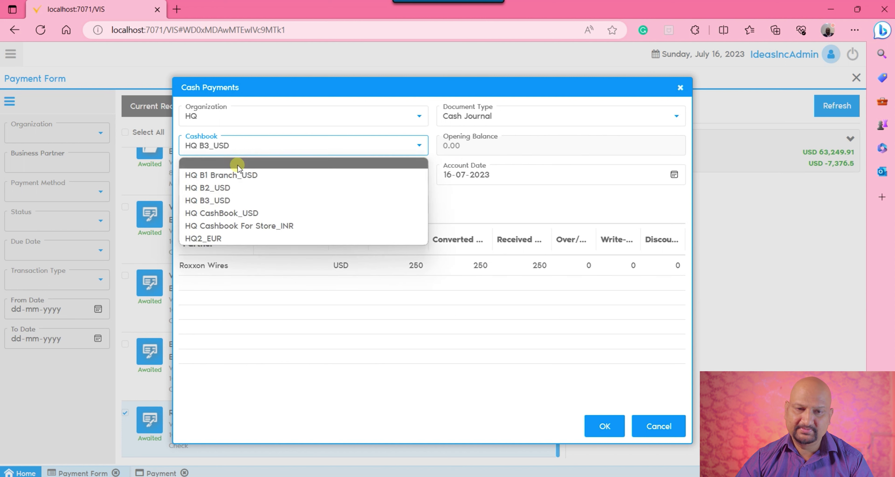
pyautogui.click(246, 184)
pyautogui.click(266, 146)
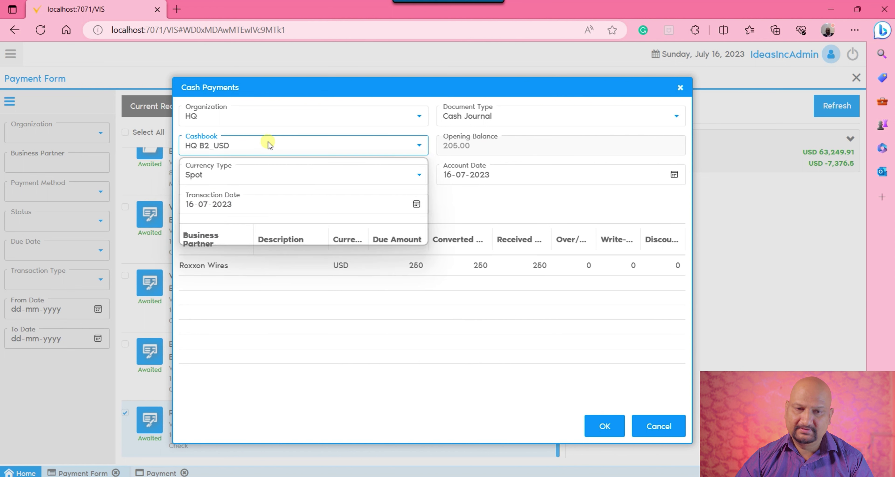
pyautogui.click(236, 174)
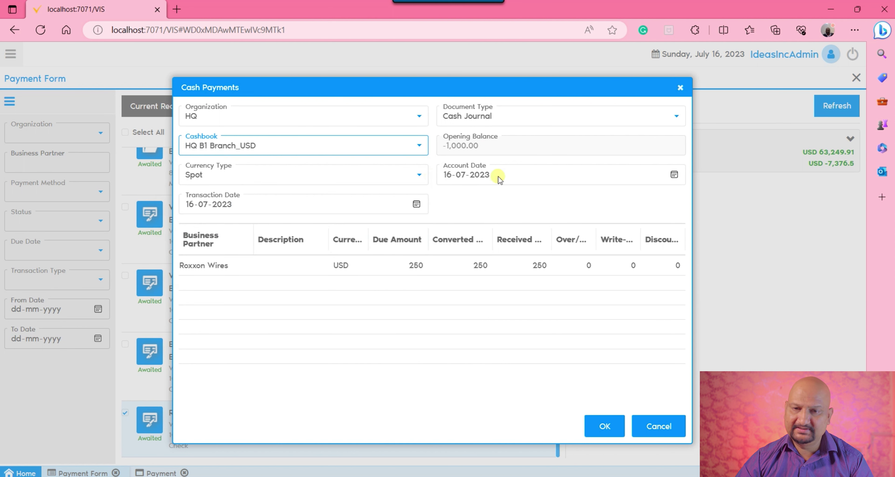
pyautogui.click(377, 146)
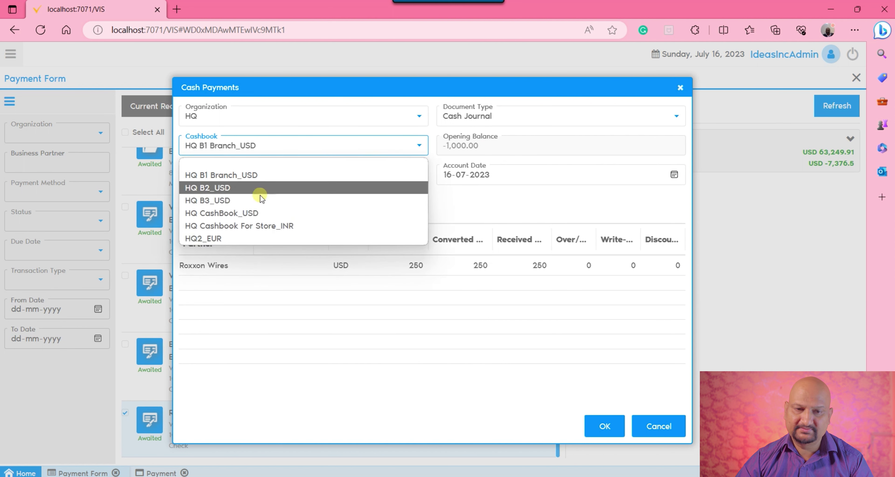
pyautogui.click(259, 212)
pyautogui.click(313, 146)
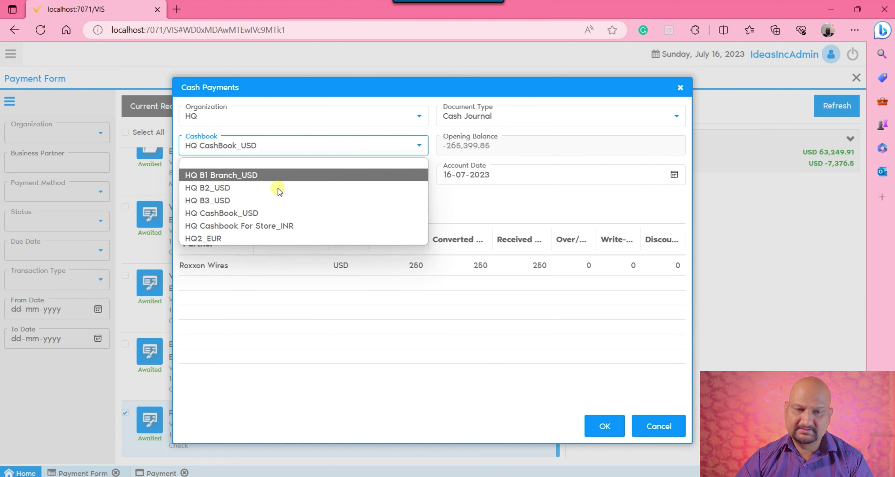
pyautogui.click(260, 226)
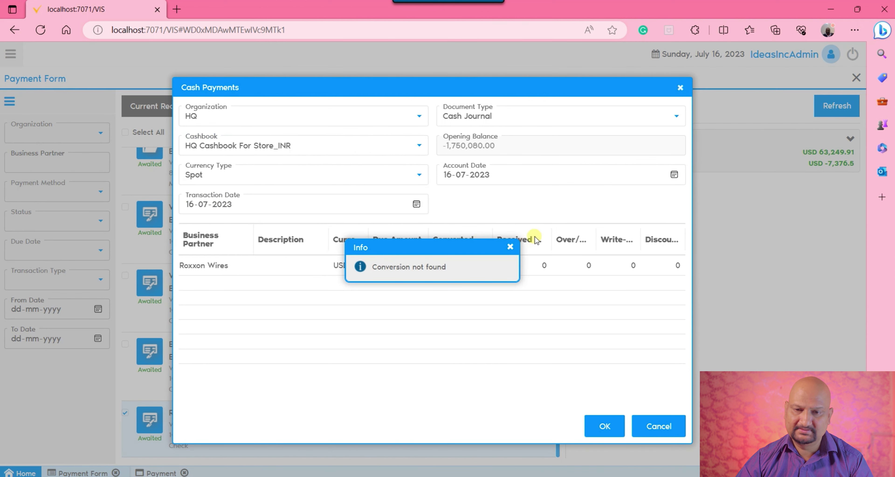
pyautogui.click(511, 246)
pyautogui.click(336, 146)
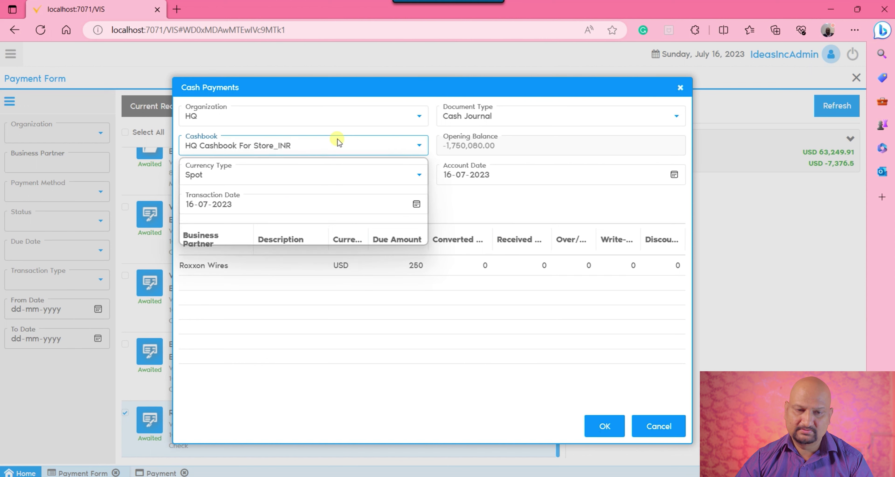
pyautogui.click(261, 238)
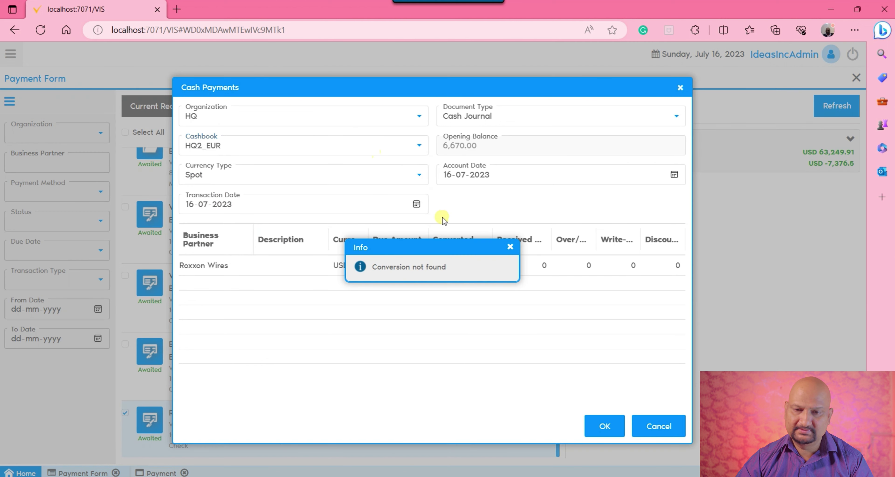
pyautogui.click(511, 246)
pyautogui.click(372, 146)
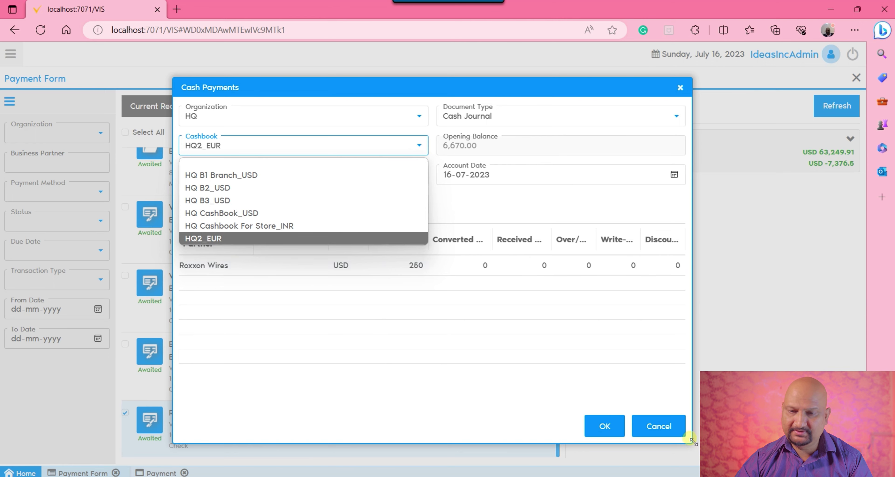
pyautogui.click(666, 430)
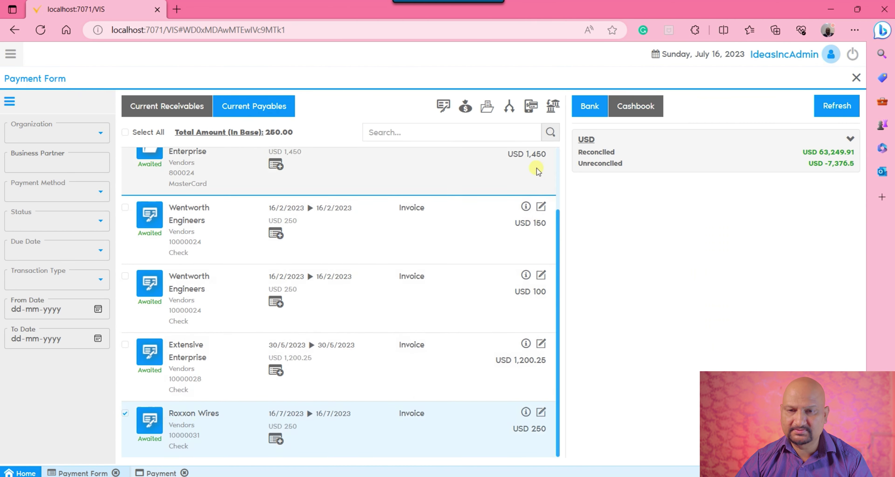
# Open payment splitting for the Roxxon Wires invoice and split 50 off its USD 250 schedule line.
pyautogui.click(509, 109)
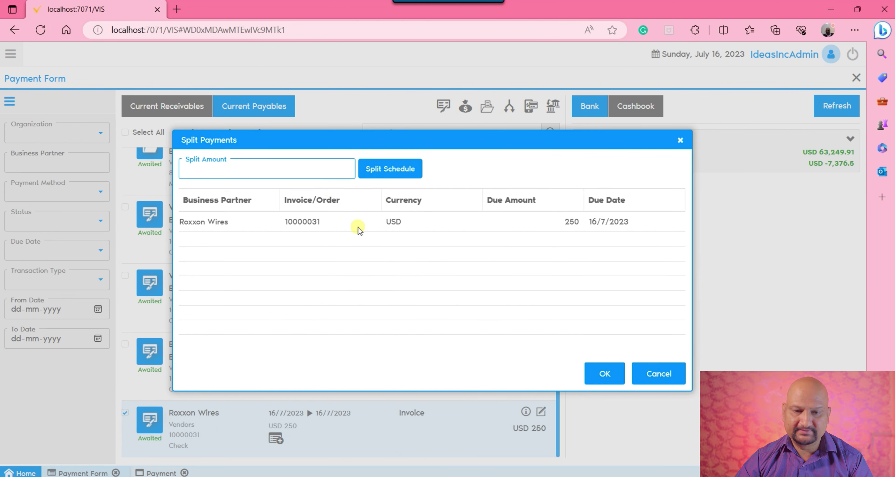
pyautogui.click(300, 171)
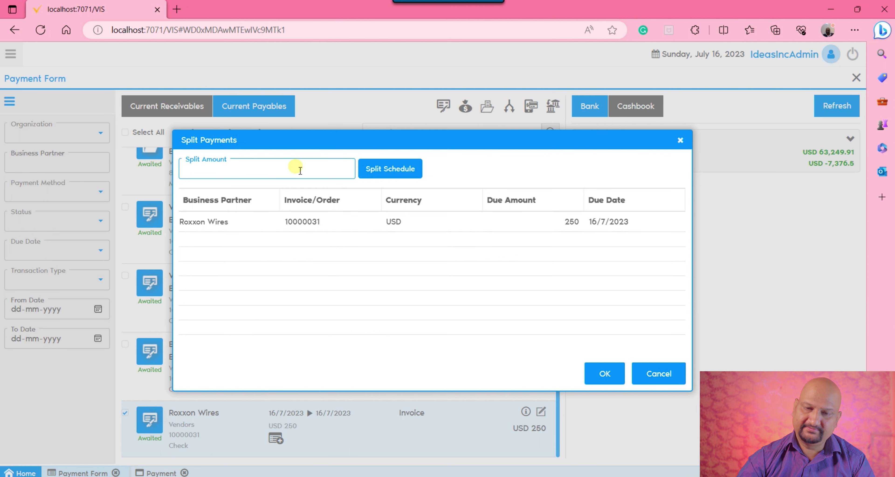
pyautogui.click(399, 169)
pyautogui.click(510, 246)
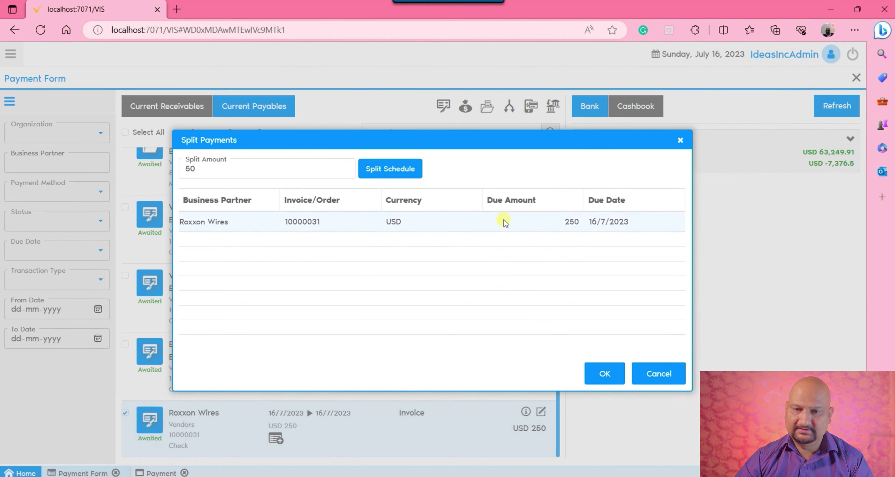
pyautogui.click(386, 170)
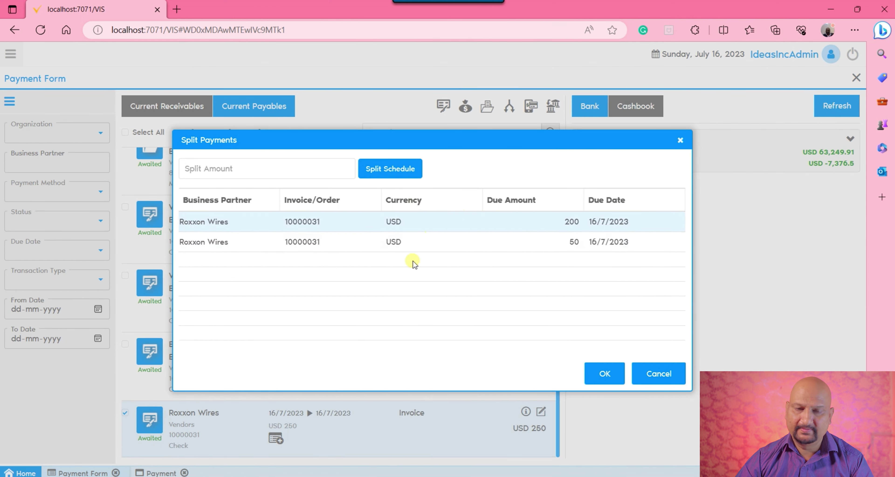
# Split another 50 off the first Roxxon Wires schedule line and save the split payments.
pyautogui.click(331, 170)
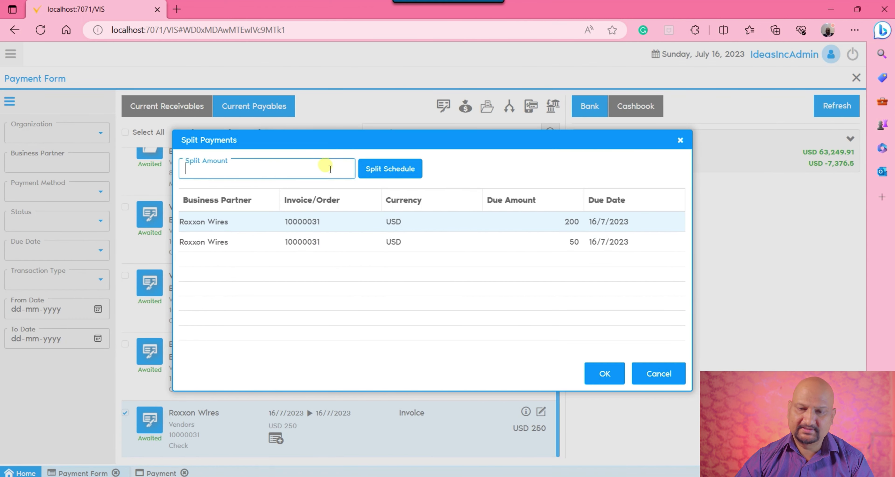
pyautogui.write('50')
pyautogui.click(410, 169)
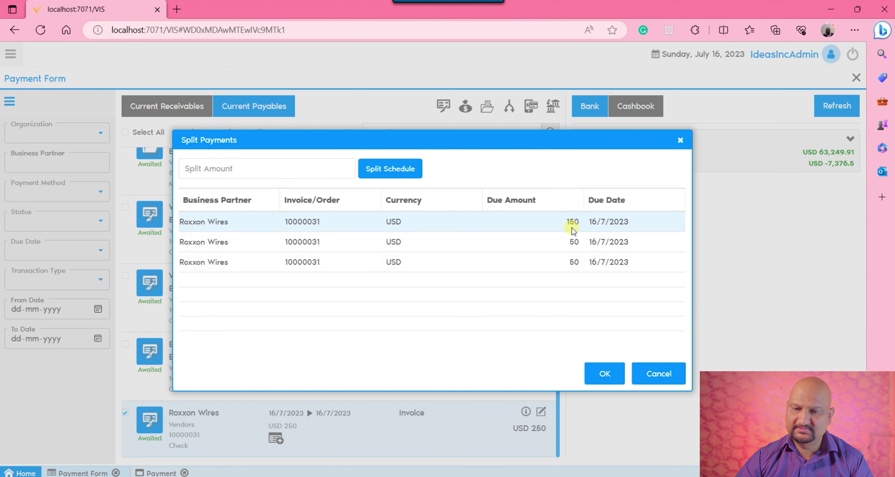
pyautogui.click(607, 371)
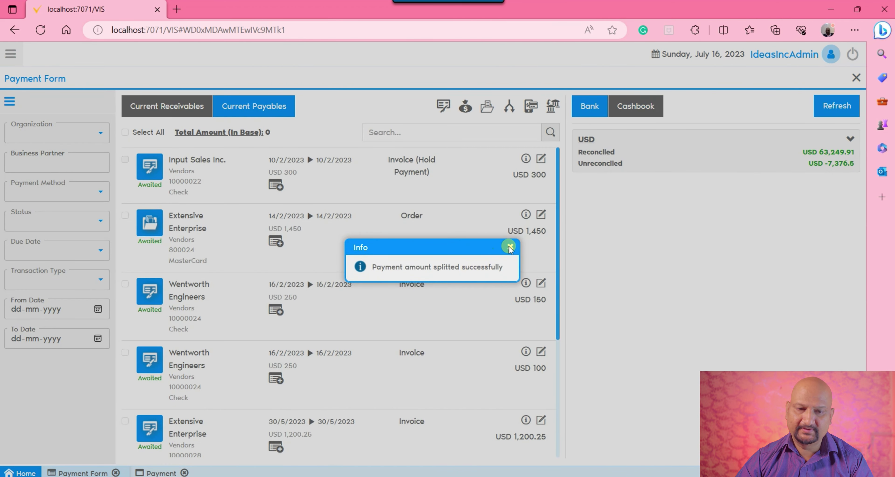
# Select the last USD 50 Roxxon Wires payable and start a cash payment for it.
pyautogui.scroll(-5, 320, 358)
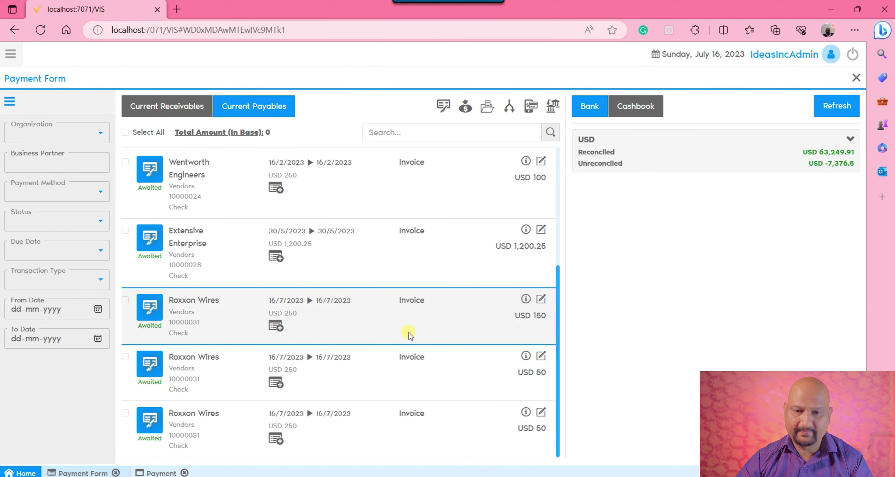
pyautogui.click(125, 412)
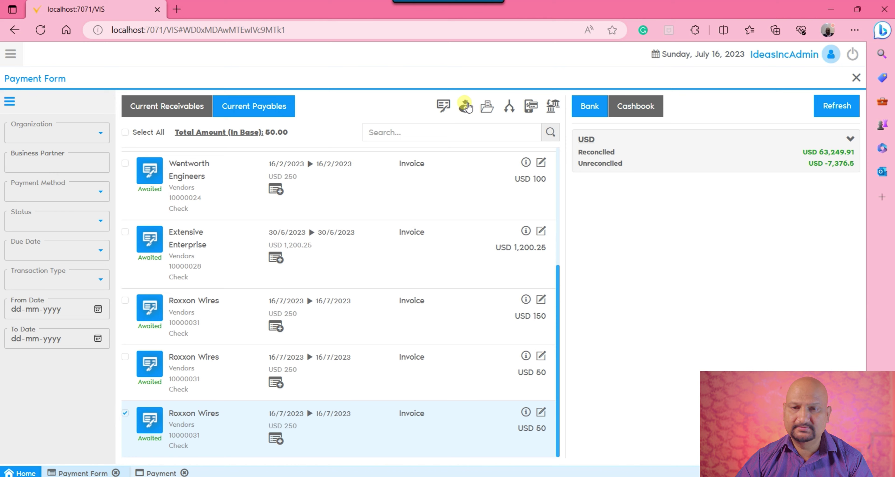
pyautogui.click(466, 106)
# Set the cash payment's organization to HQ, document type to Cash Journal and cashbook to HQ B2_USD, and create the payment.
pyautogui.click(374, 116)
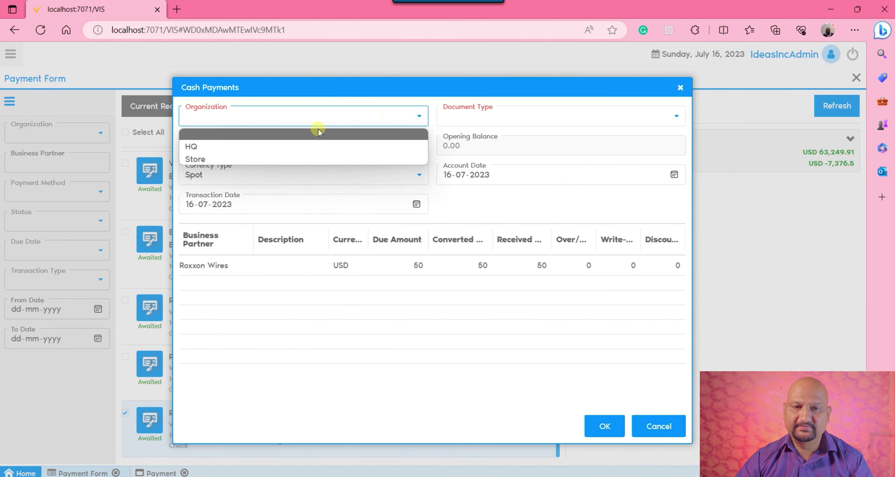
pyautogui.click(236, 146)
pyautogui.click(507, 119)
pyautogui.click(486, 153)
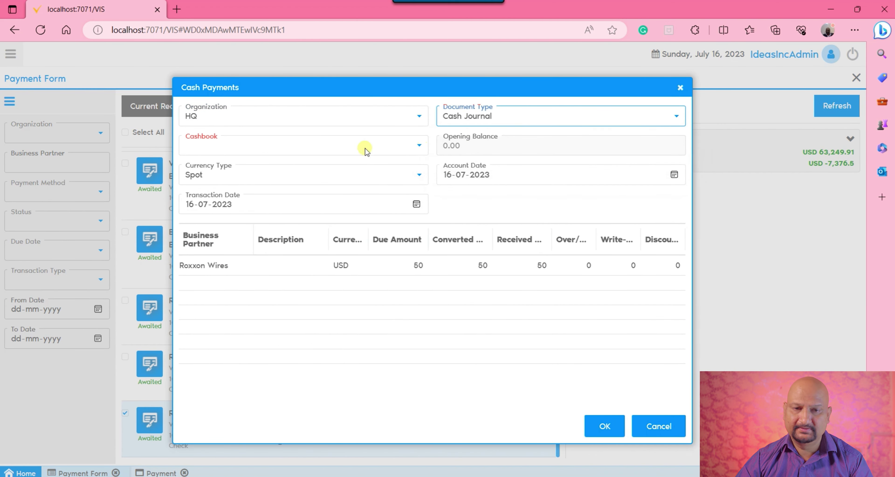
pyautogui.click(326, 146)
pyautogui.click(203, 186)
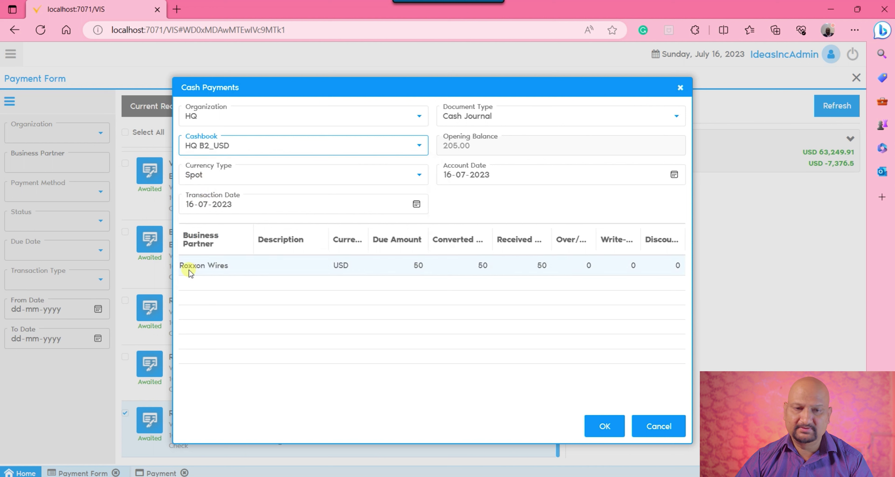
pyautogui.click(604, 426)
# Copy the cash journal name 7/16/2023 from the confirmation message and close the message.
pyautogui.moveTo(446, 267); pyautogui.dragTo(473, 267)
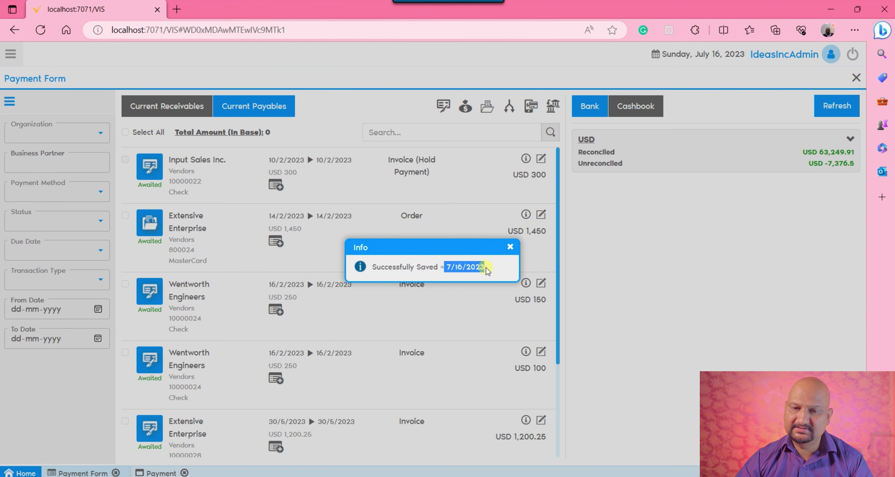
pyautogui.rightClick(487, 270)
pyautogui.click(497, 41)
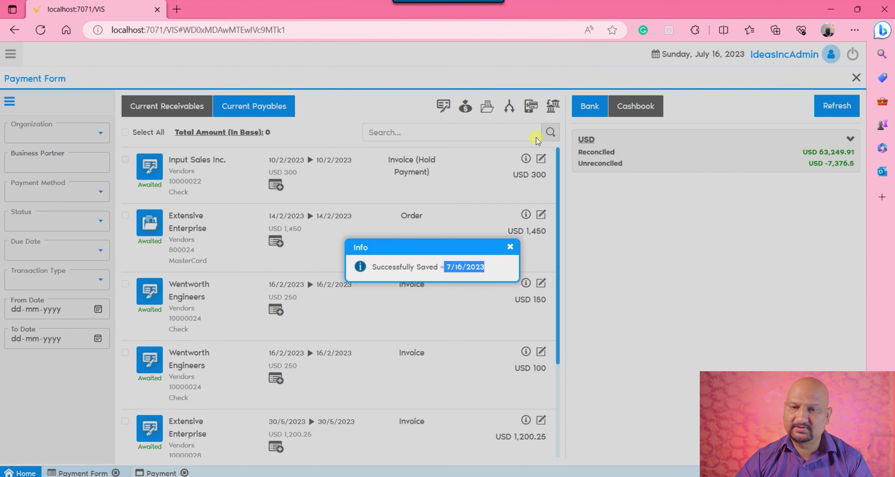
pyautogui.click(508, 245)
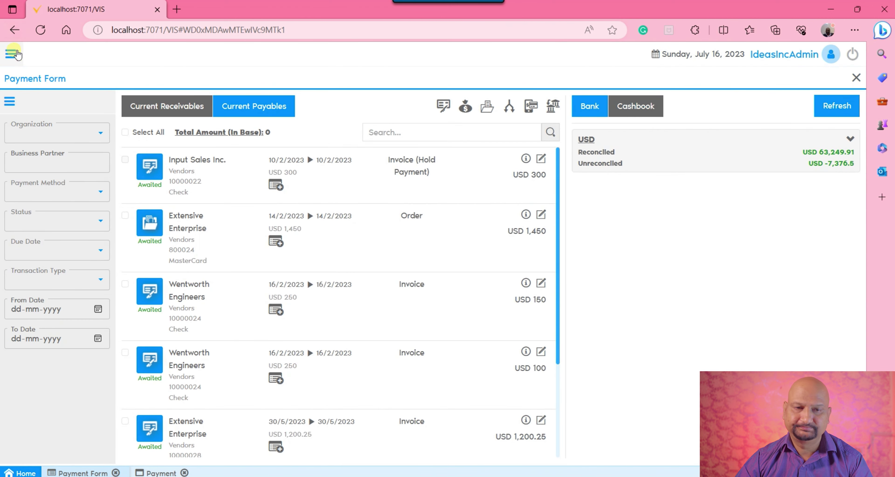
# Open the Cash Journal window and search for the journal named 7/16/2023.
pyautogui.click(11, 53)
pyautogui.click(685, 93)
pyautogui.hotkey('ctrl', 'v')
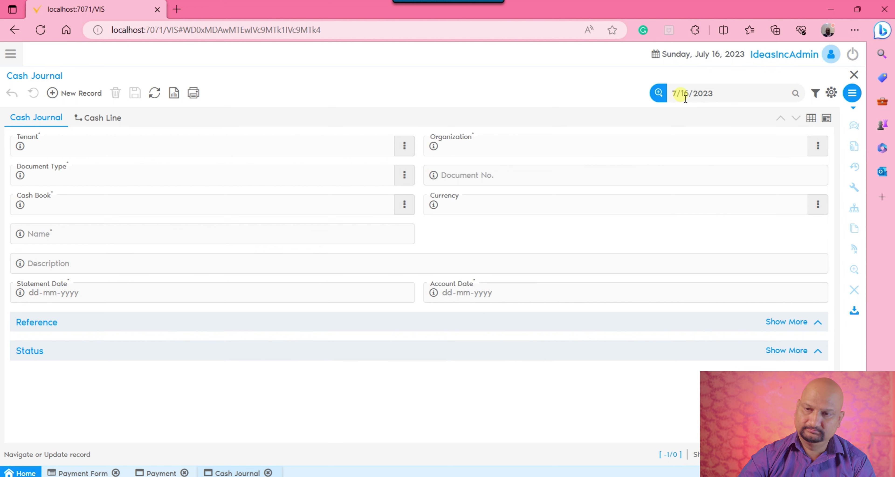
pyautogui.press('Return')
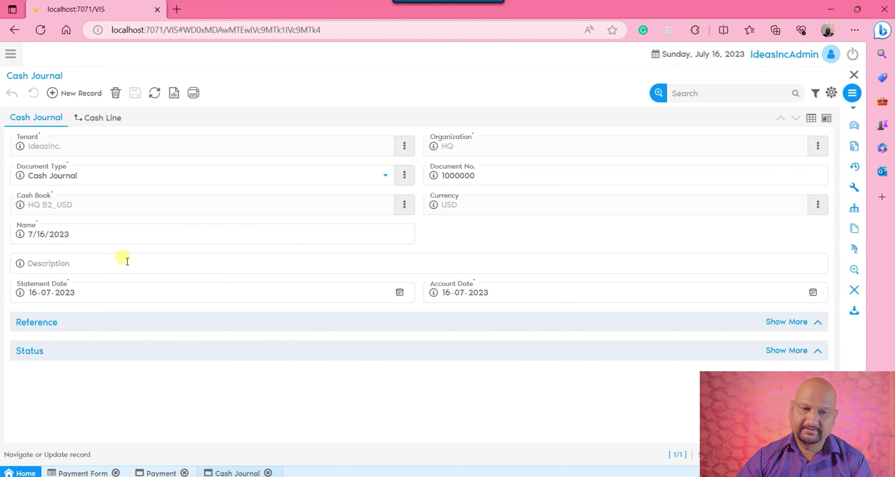
# Examine the journal's reference and status sections and its cash line's payment details, and return to the journal header.
pyautogui.click(125, 325)
pyautogui.click(141, 385)
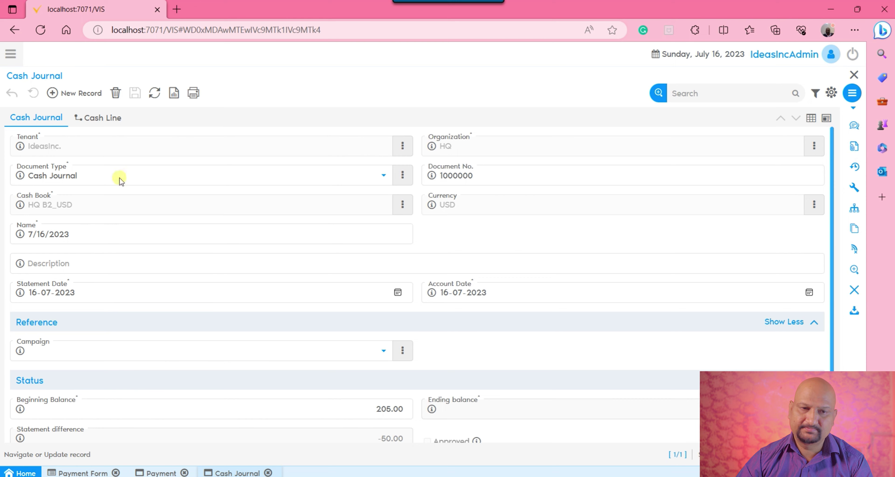
pyautogui.click(110, 122)
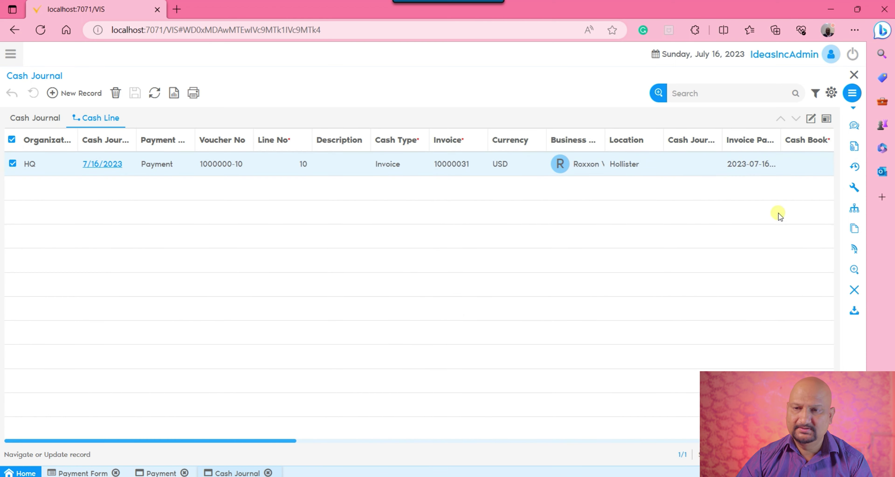
pyautogui.click(811, 120)
pyautogui.scroll(-3, 226, 299)
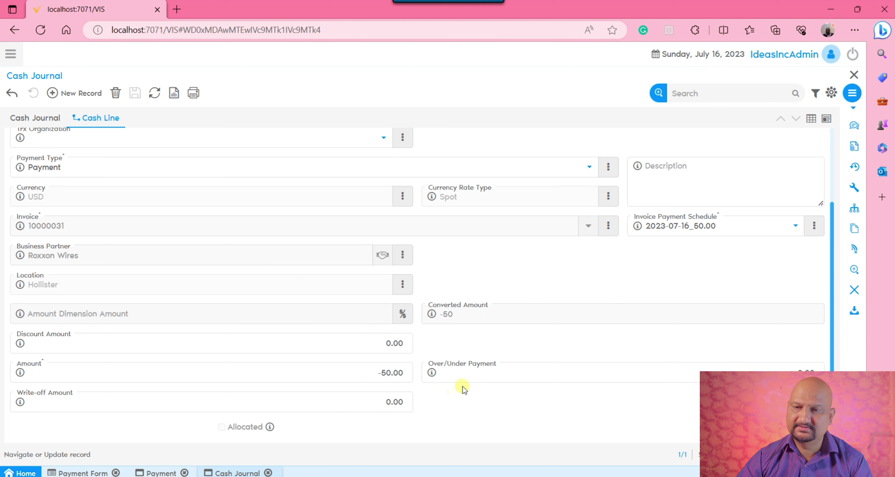
pyautogui.click(31, 121)
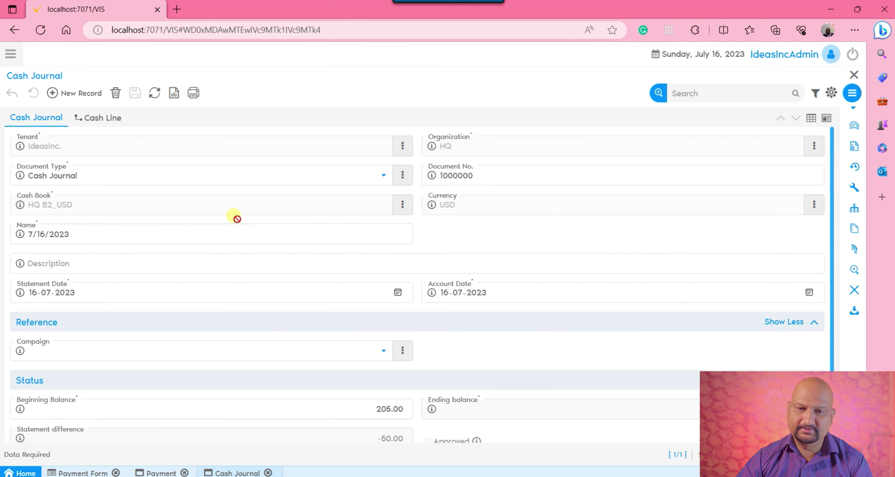
# In the Payment Form, select the Extensive Enterprise payables of USD 1,450 and 1,200.25 and both Wentworth Engineers payables, and start a batch payment.
pyautogui.click(73, 472)
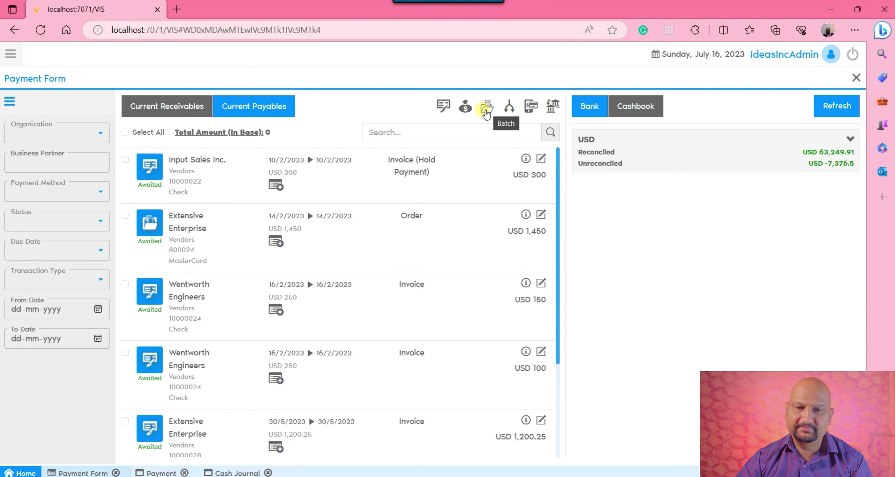
pyautogui.click(125, 216)
pyautogui.click(125, 285)
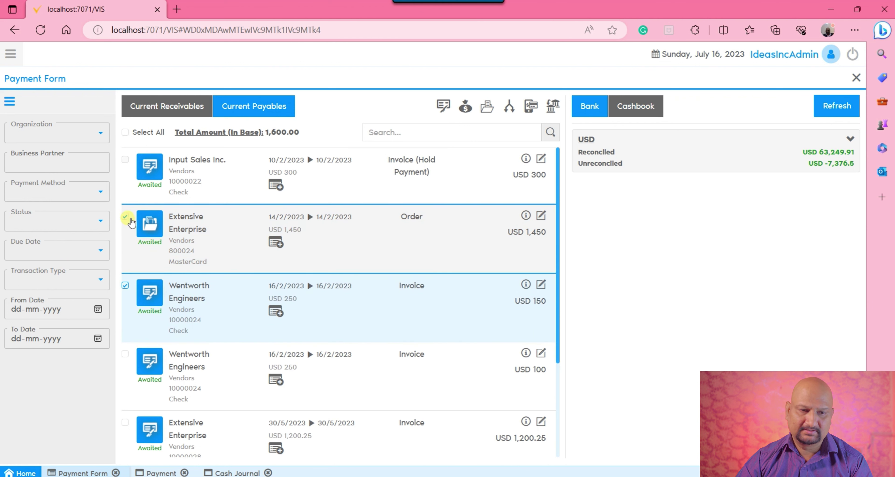
pyautogui.click(125, 353)
pyautogui.click(125, 422)
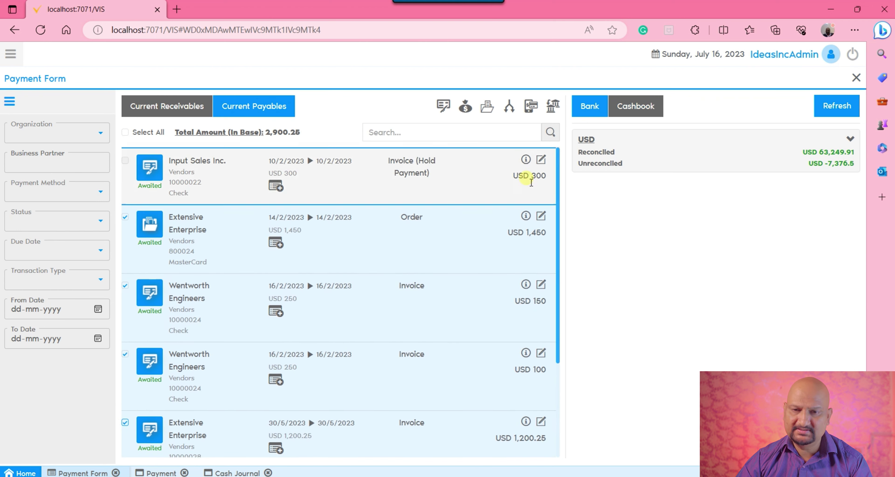
pyautogui.click(486, 110)
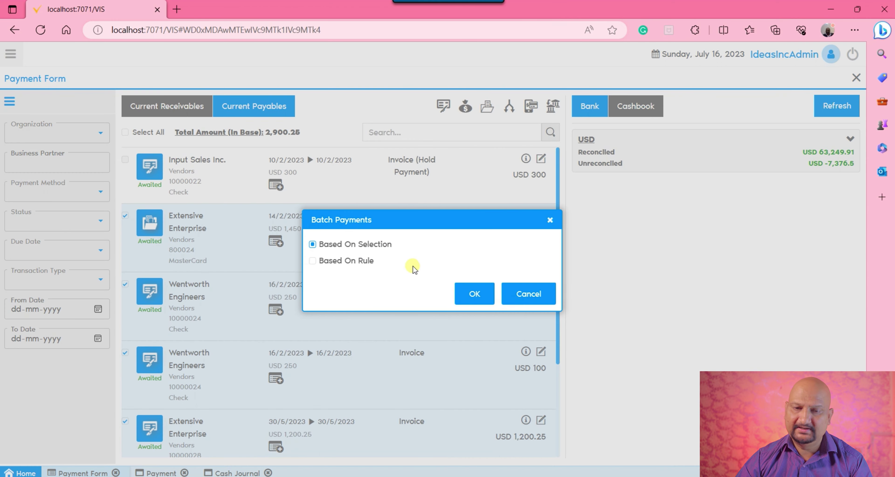